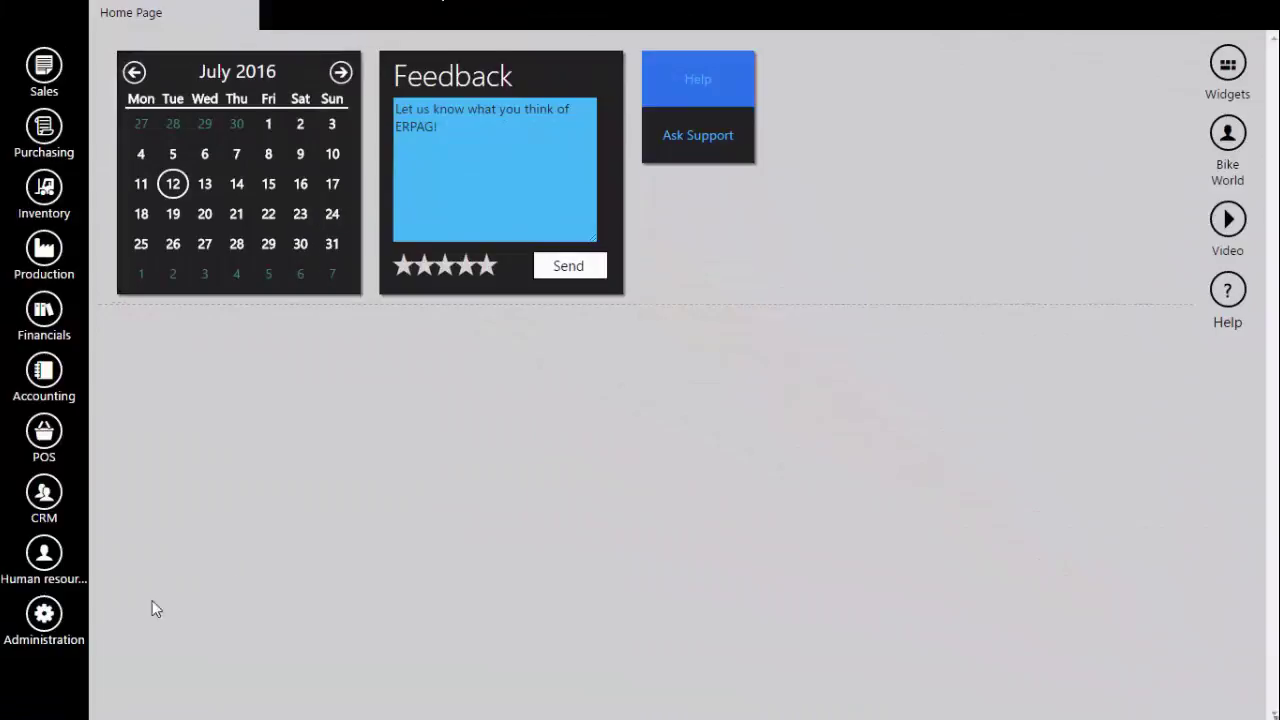
# Add a new Label printing user (0003) under Administration > Users with a user name and password.
pyautogui.click(45, 617)
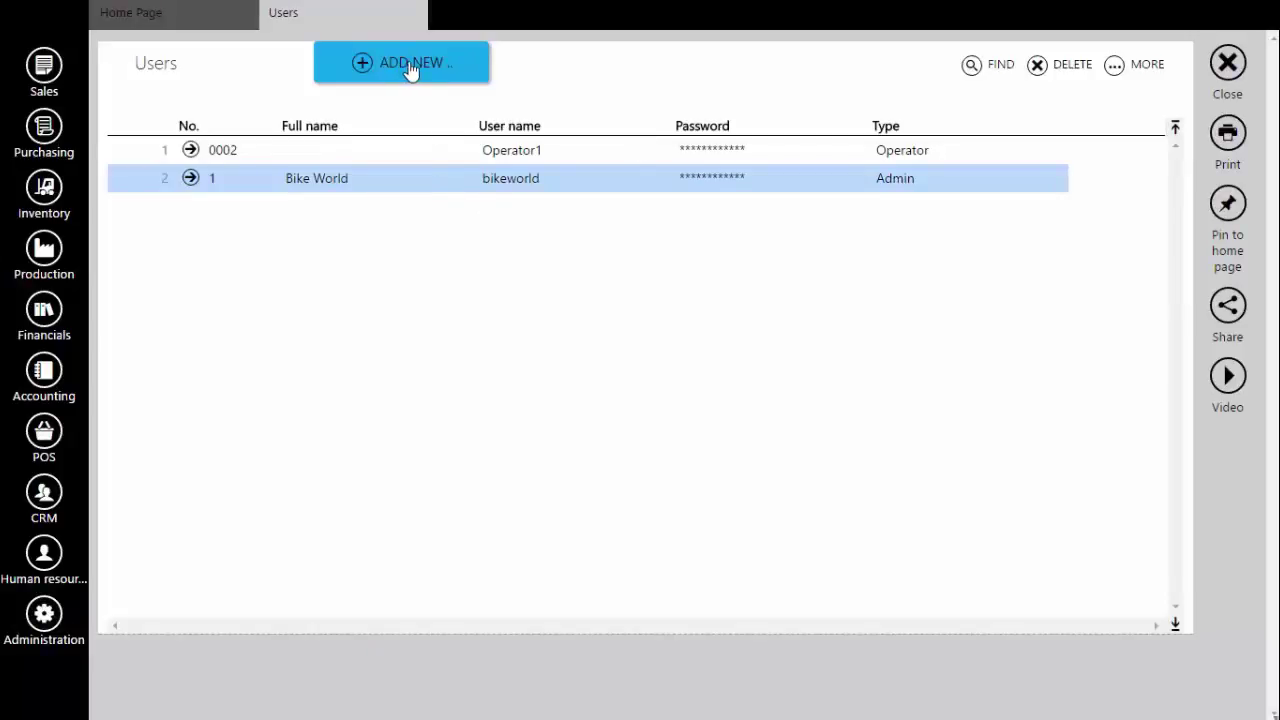
pyautogui.click(427, 68)
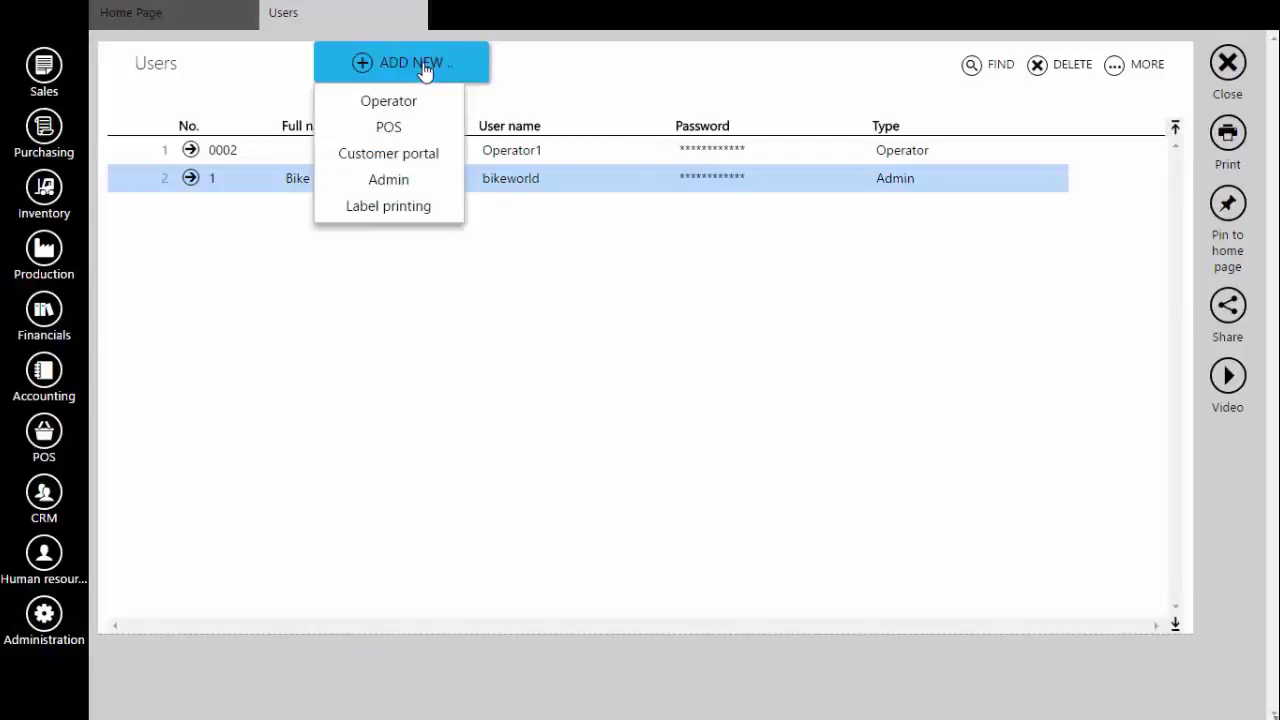
pyautogui.click(412, 208)
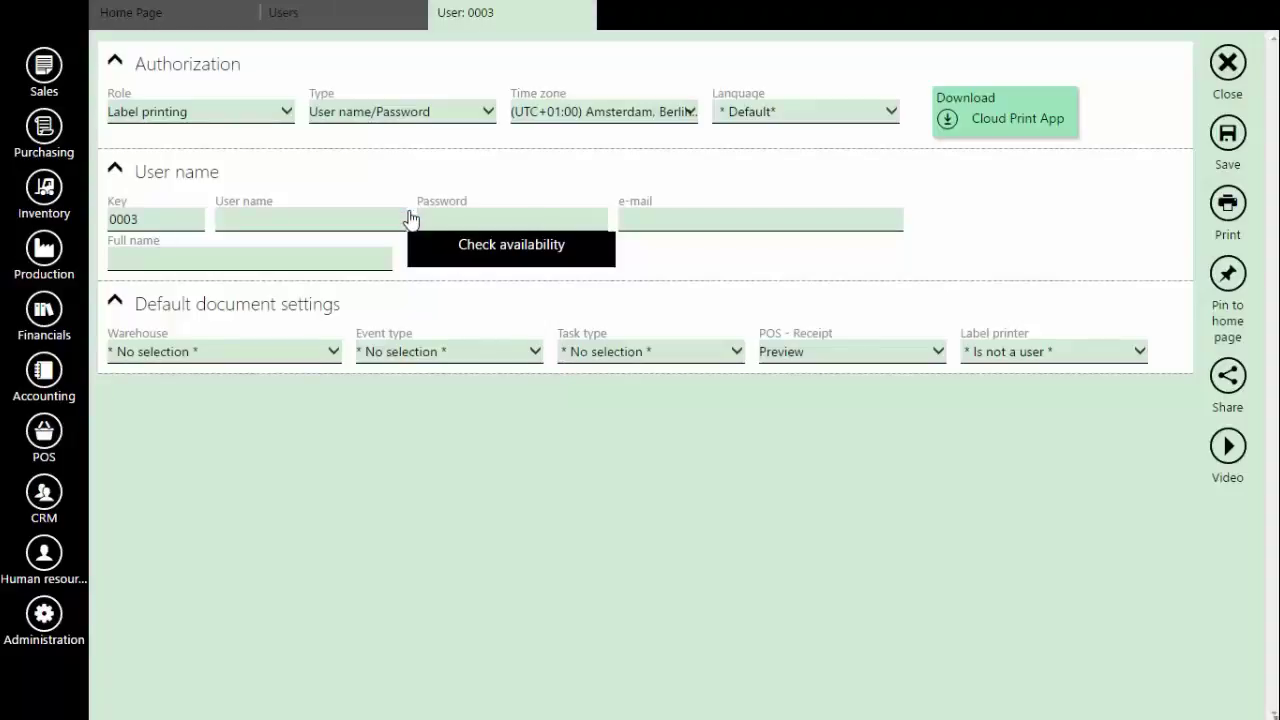
pyautogui.click(307, 221)
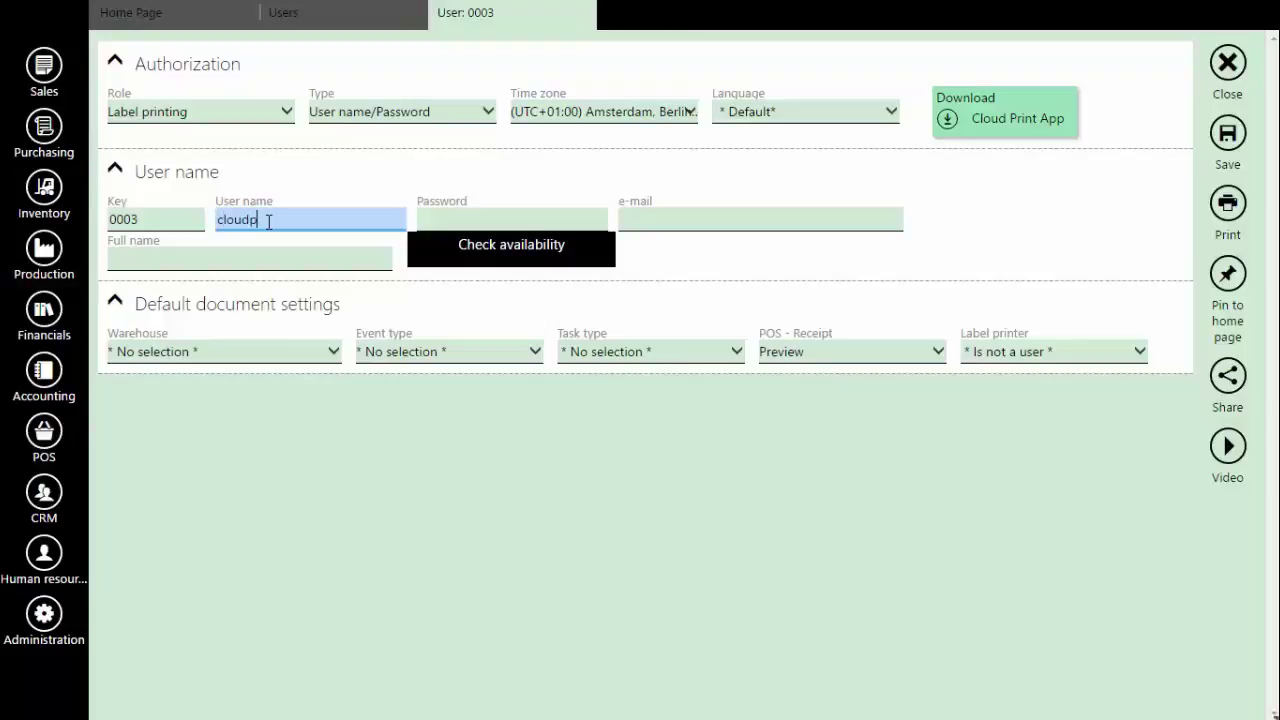
pyautogui.press('Tab')
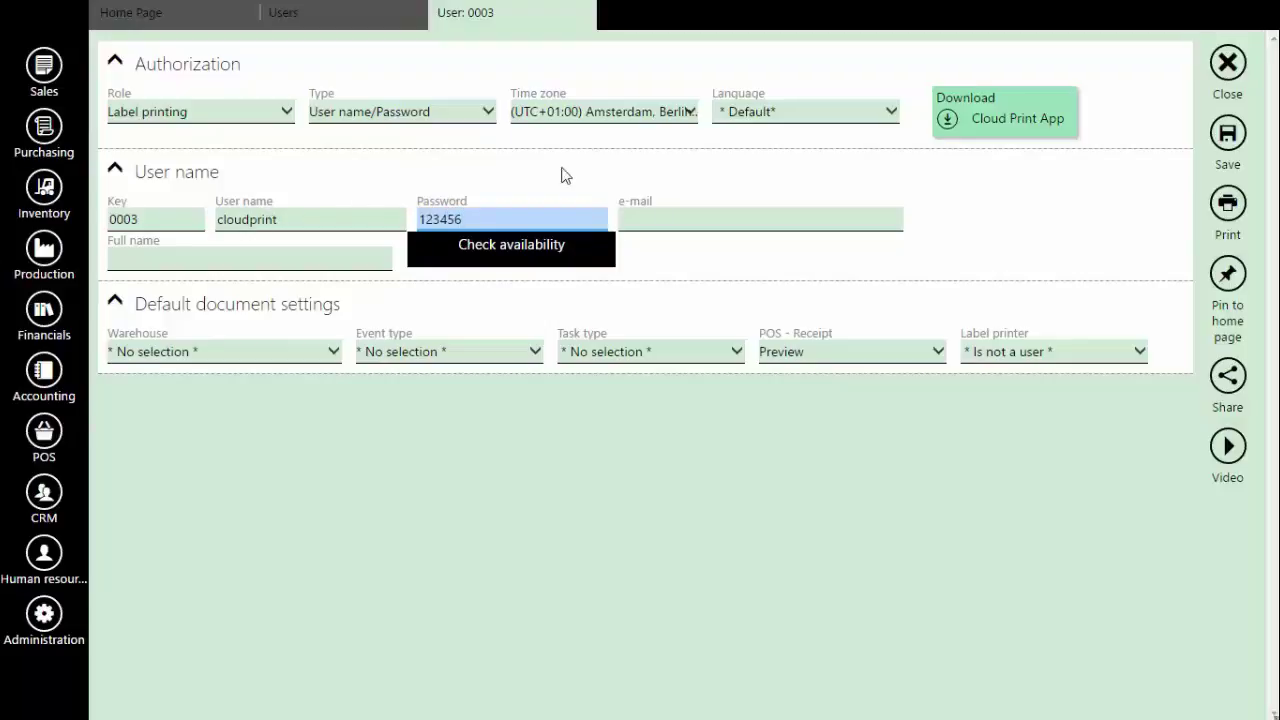
# Save user 0003 and download the MS Windows version of the Cloud Print app.
pyautogui.click(1237, 146)
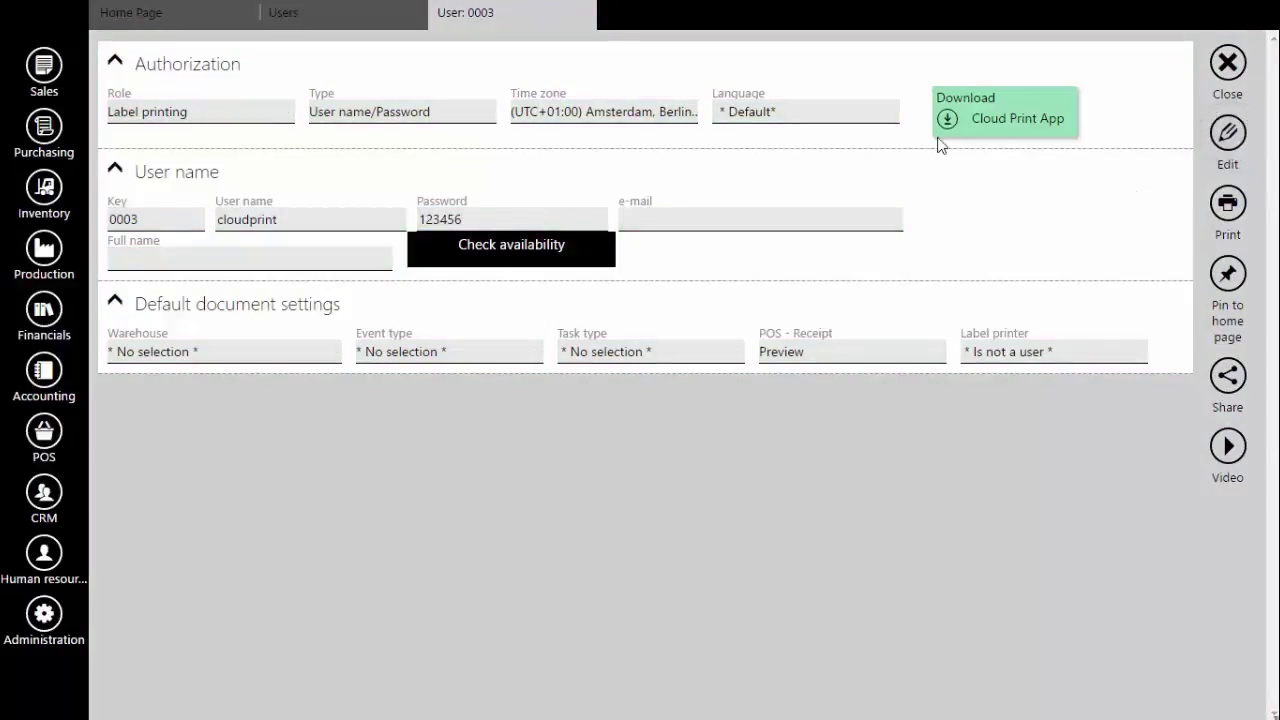
pyautogui.click(948, 122)
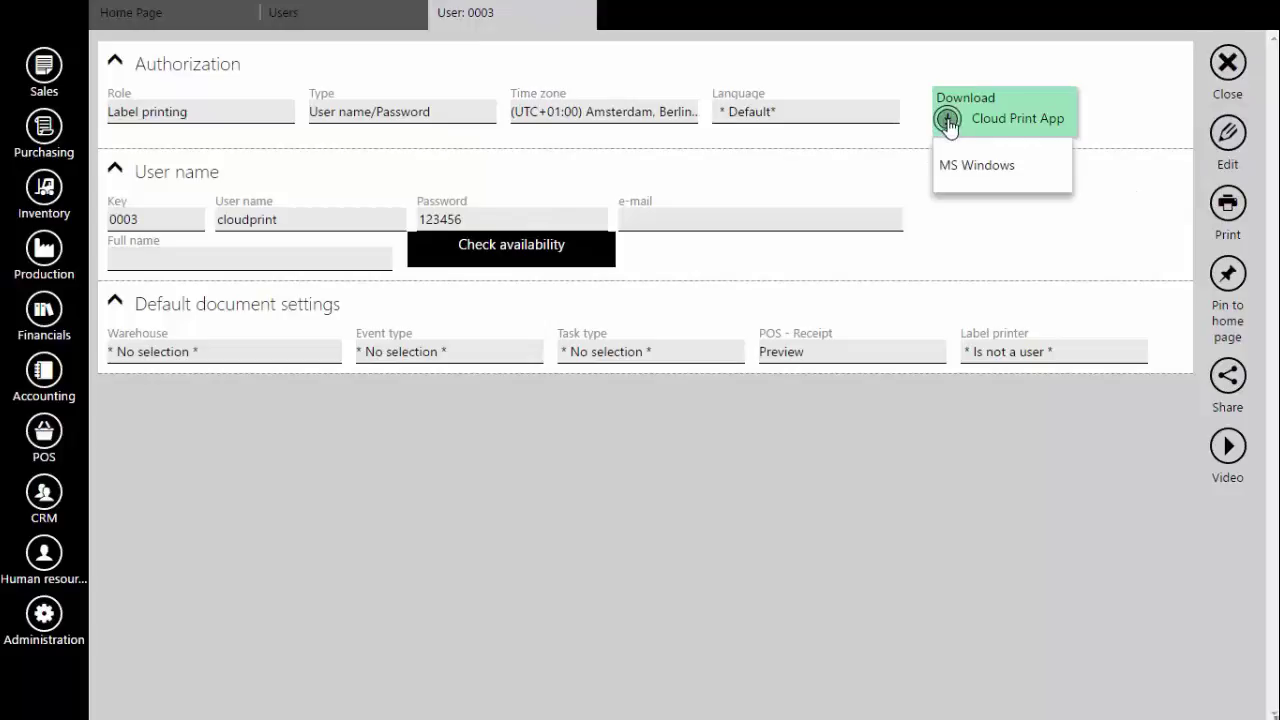
pyautogui.click(1005, 177)
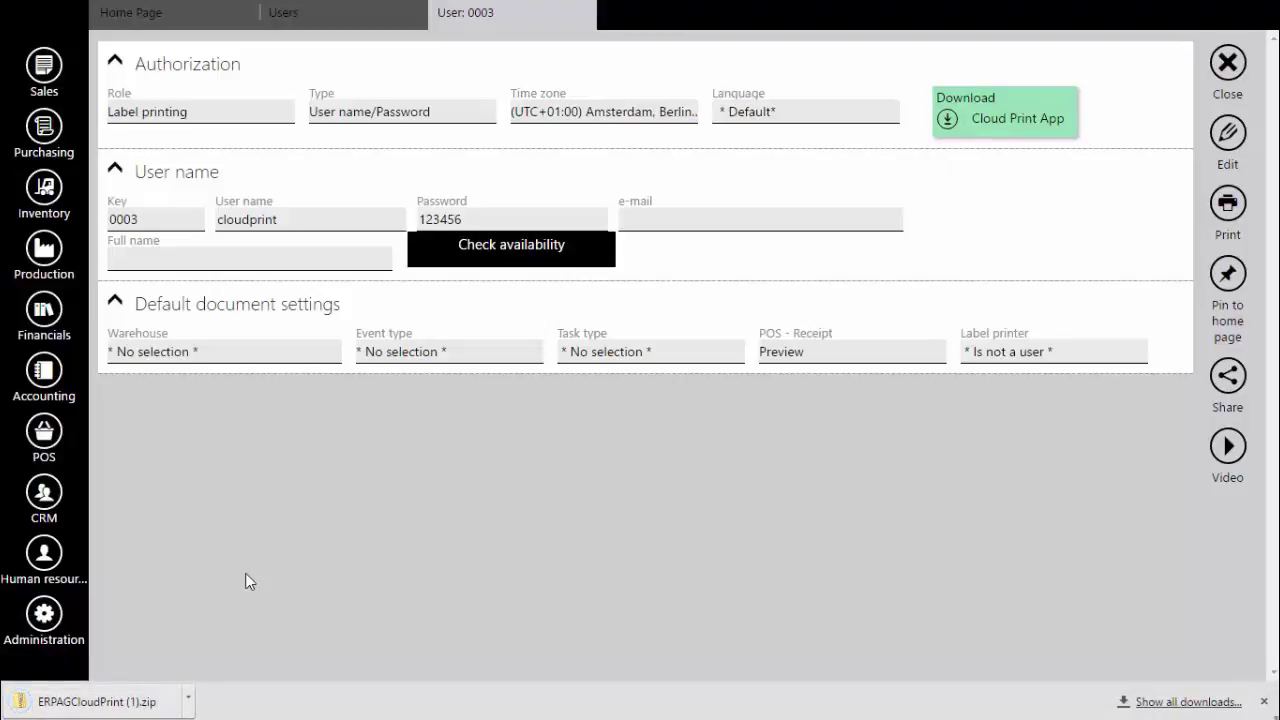
# Run ERPAGCloudPrint.exe from the downloaded zip, allowing the unrecognized installer to run anyway.
pyautogui.click(97, 705)
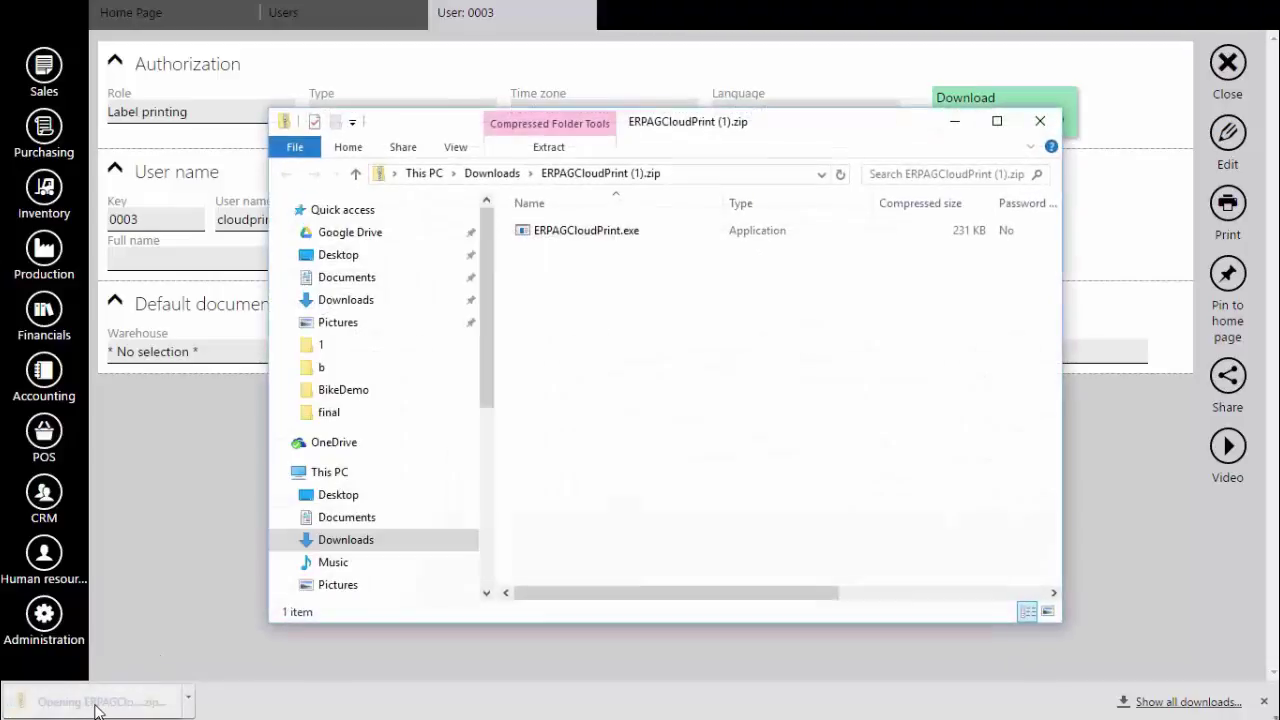
pyautogui.doubleClick(593, 231)
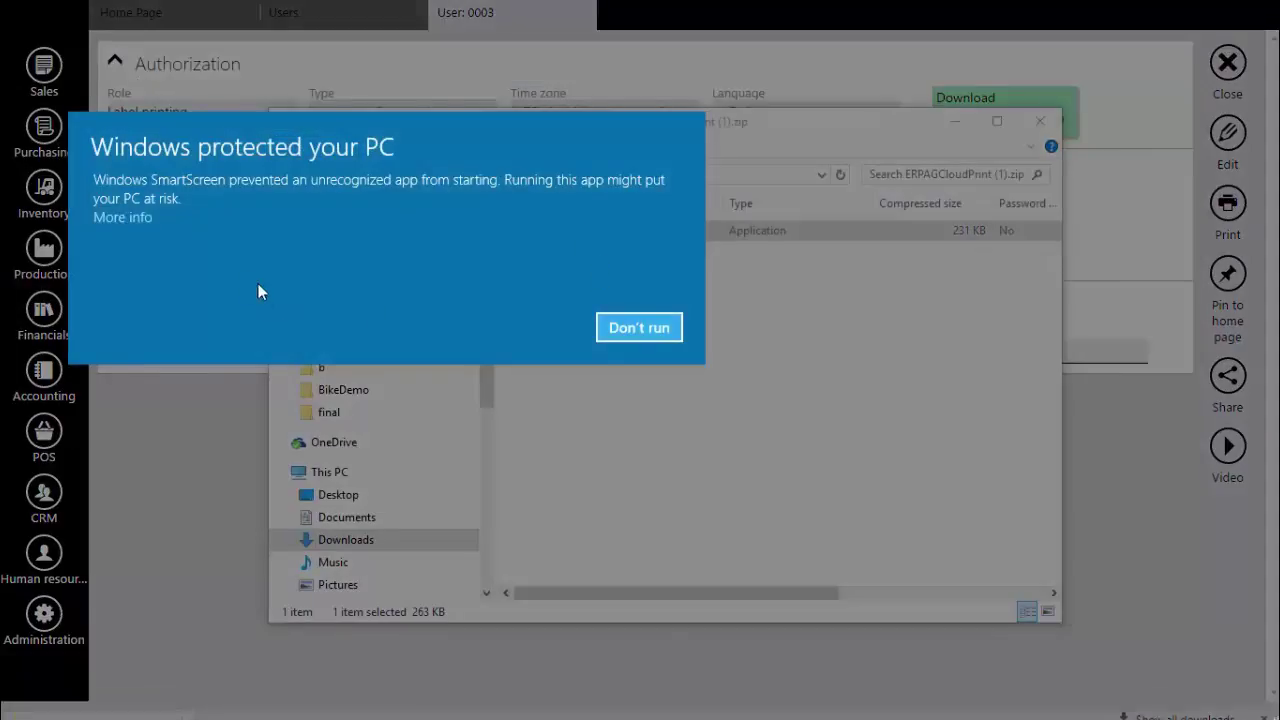
pyautogui.click(119, 220)
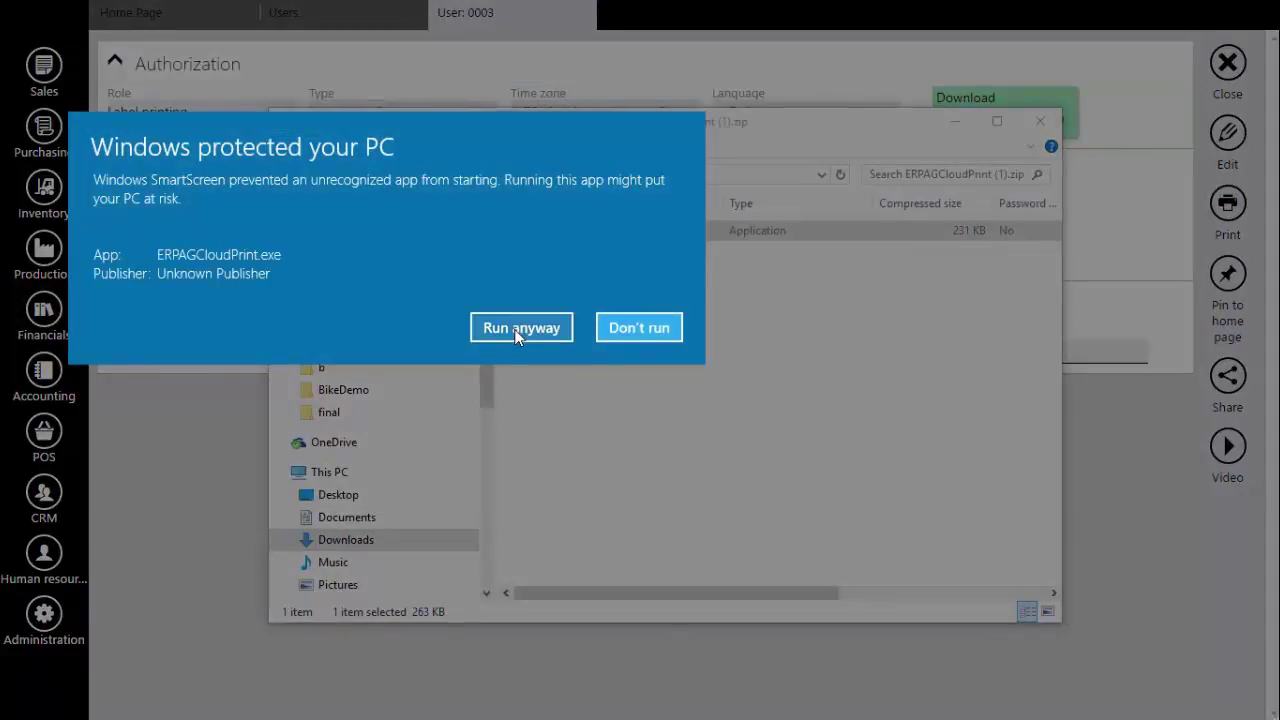
pyautogui.click(548, 328)
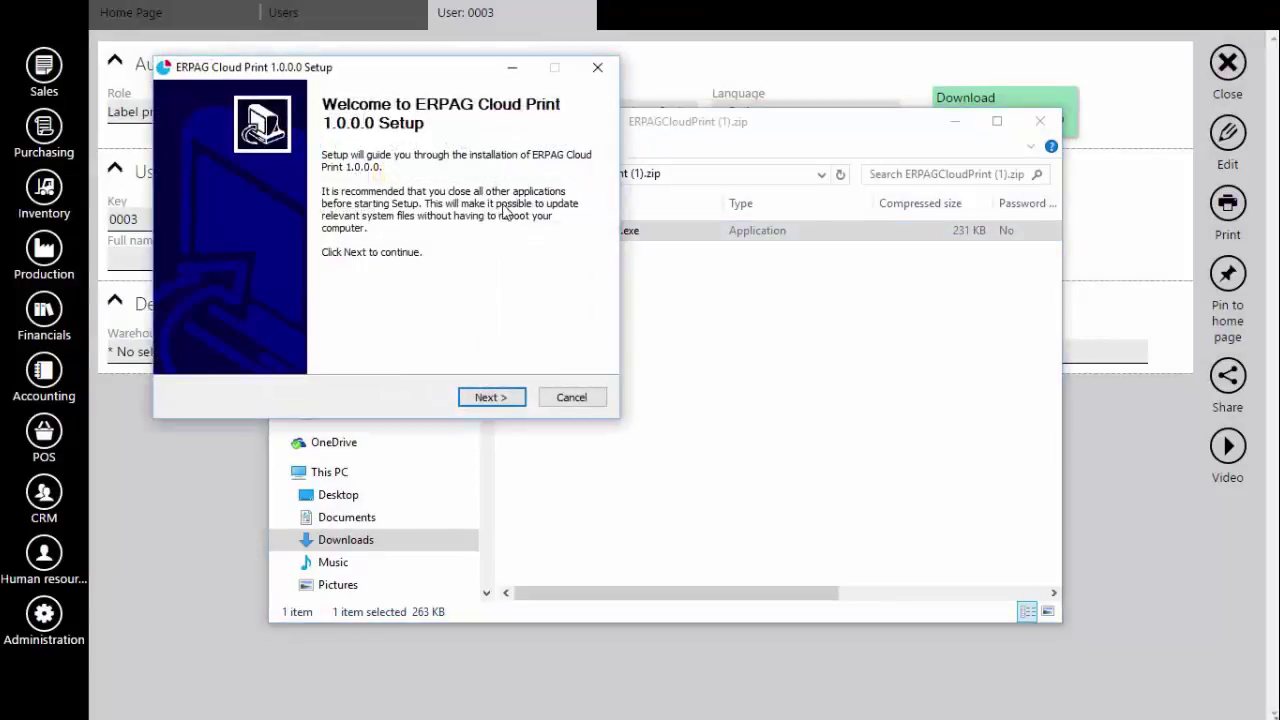
# Accept the licence, install ERPAG Cloud Print 1.0.0.0 to the default folder, and launch it.
pyautogui.click(497, 399)
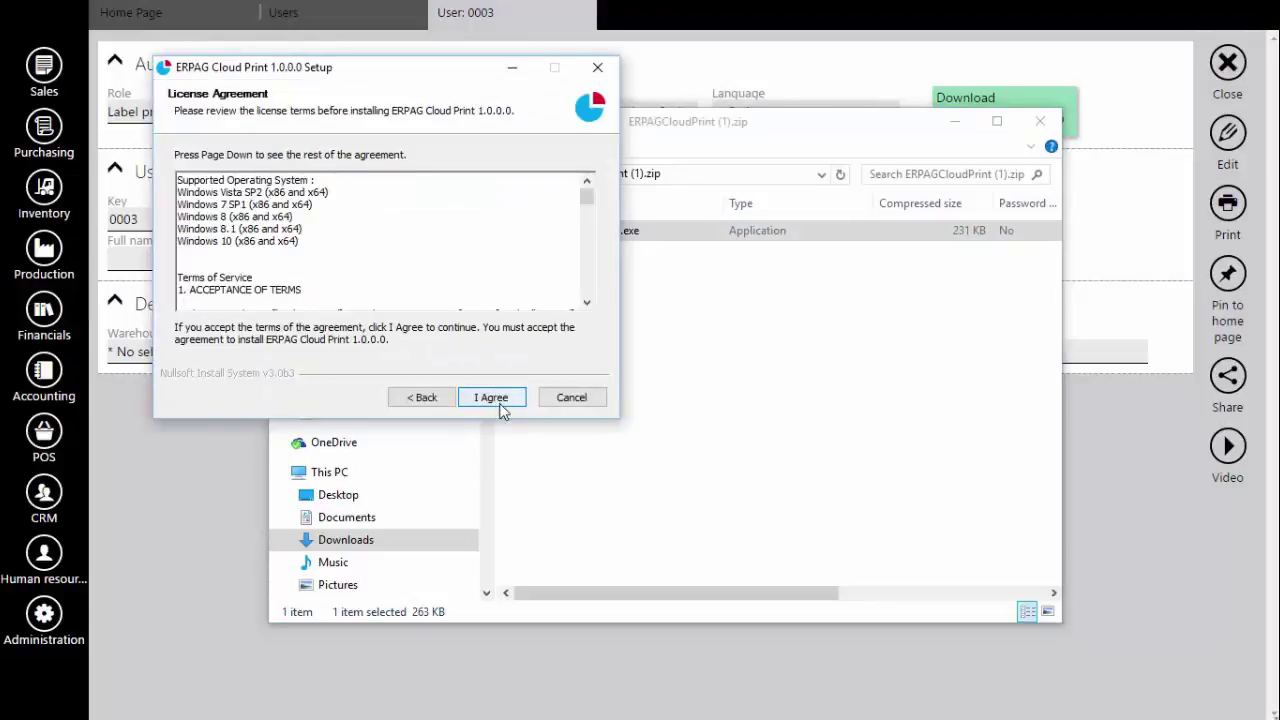
pyautogui.click(491, 398)
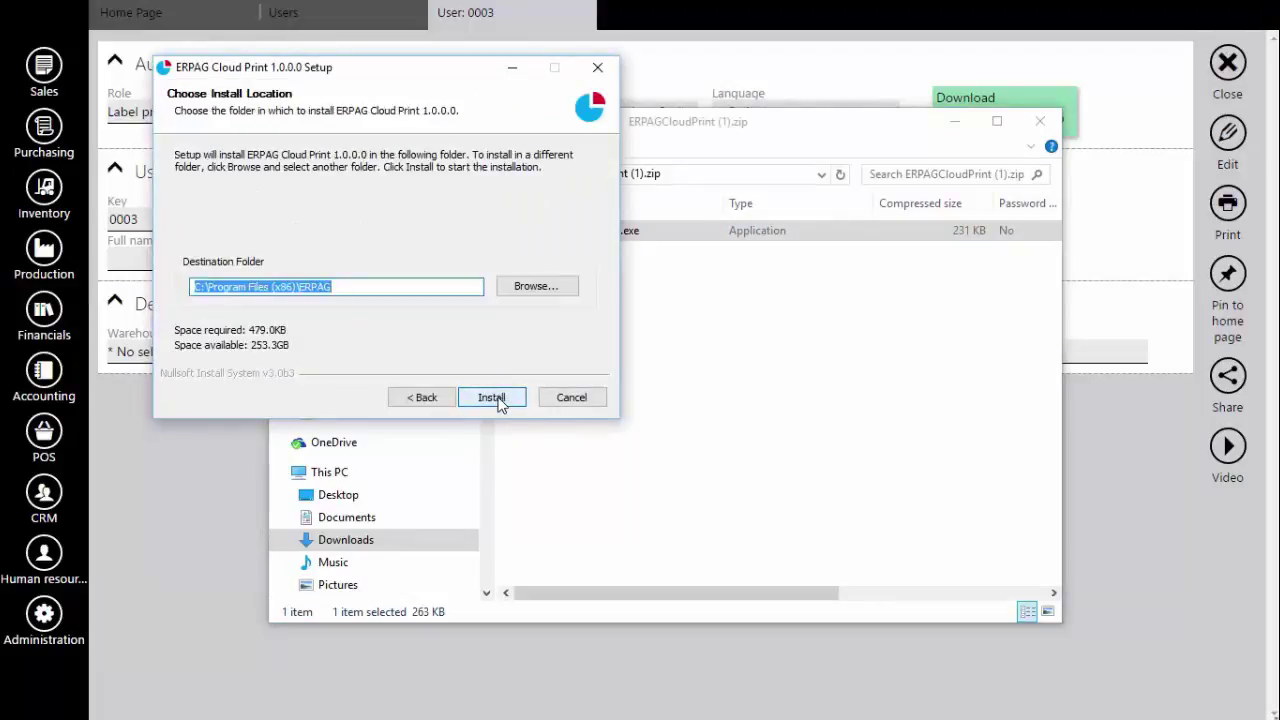
pyautogui.click(495, 399)
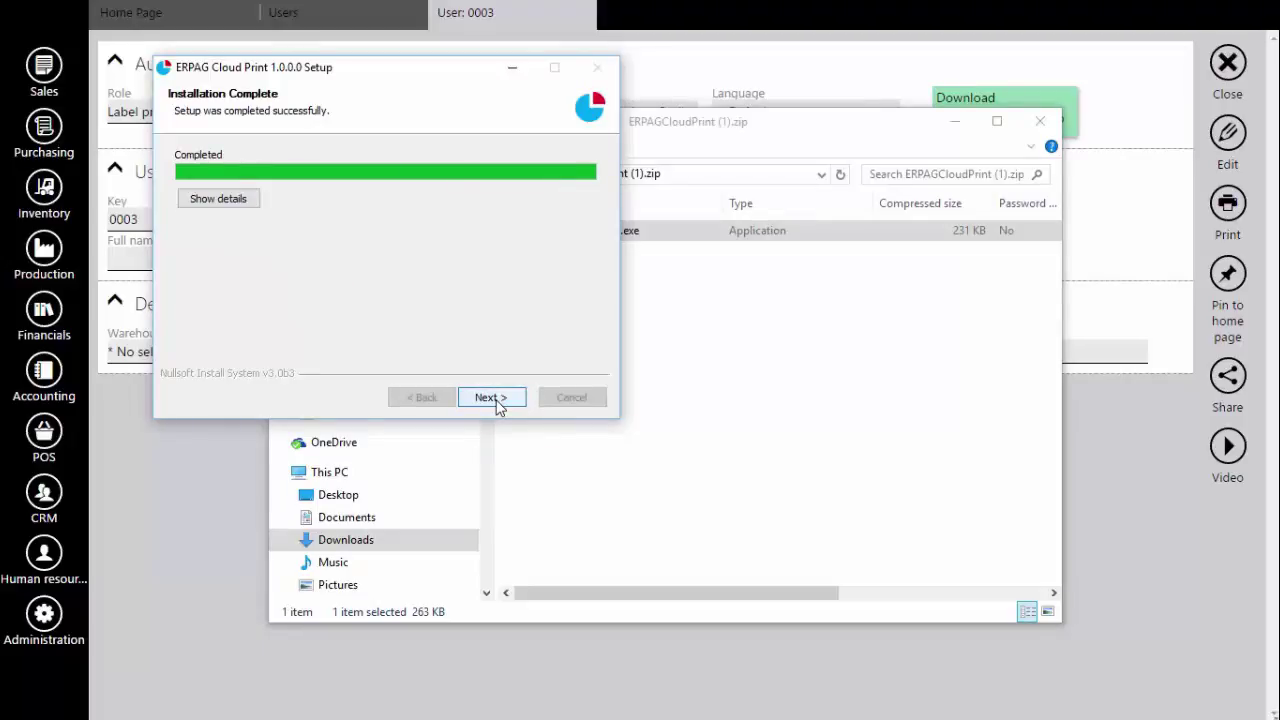
pyautogui.click(488, 398)
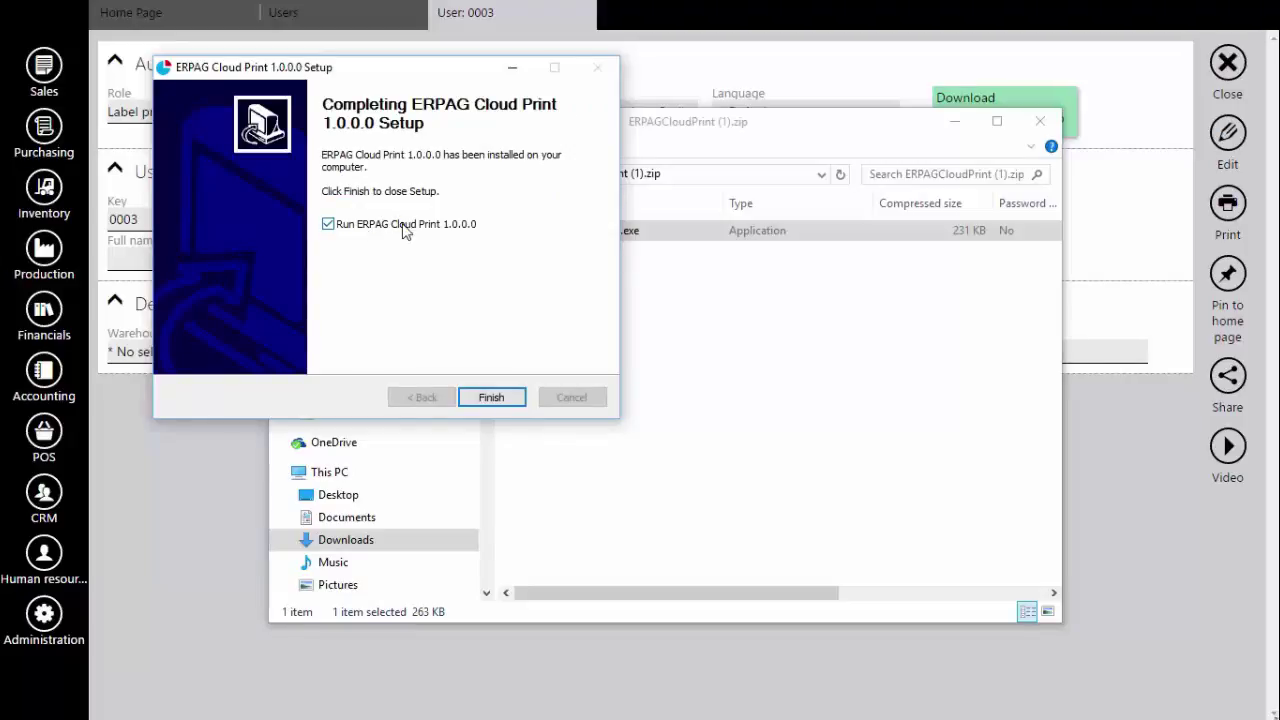
pyautogui.click(495, 399)
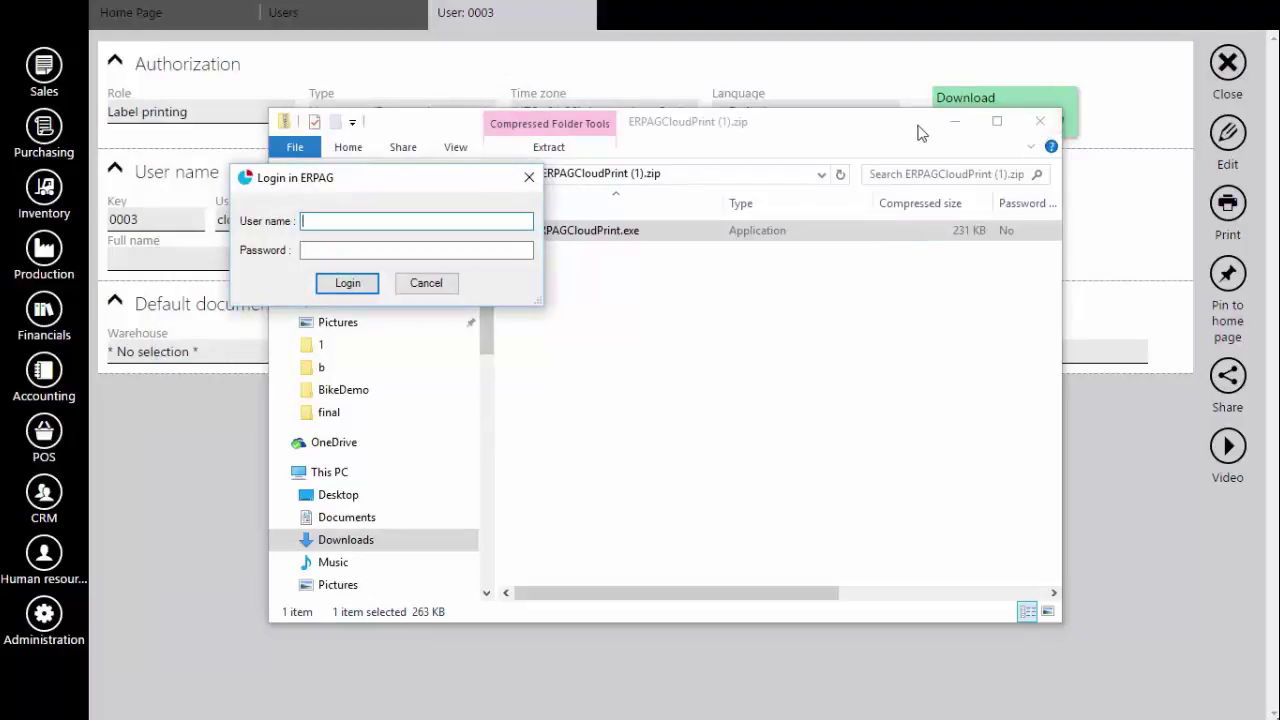
# Log in to ERPAG Cloud Print with the new label-printing user's user name and password.
pyautogui.click(1041, 121)
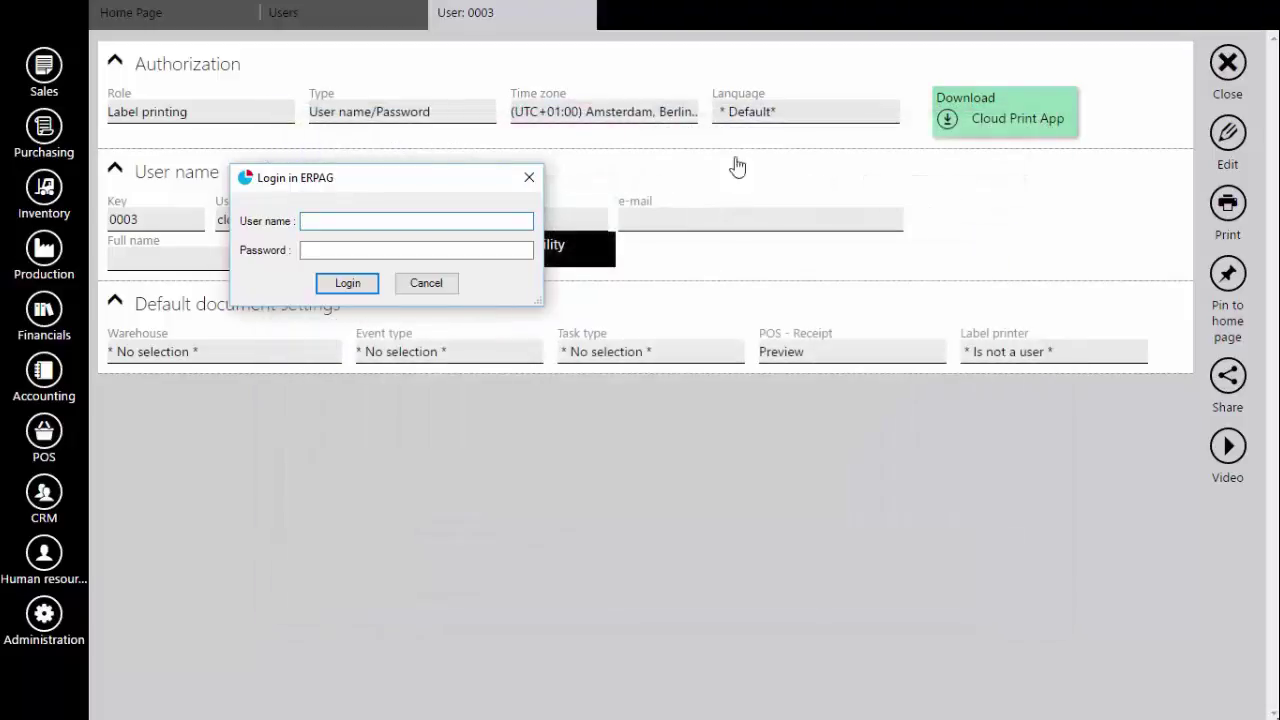
pyautogui.moveTo(400, 190); pyautogui.dragTo(458, 342)
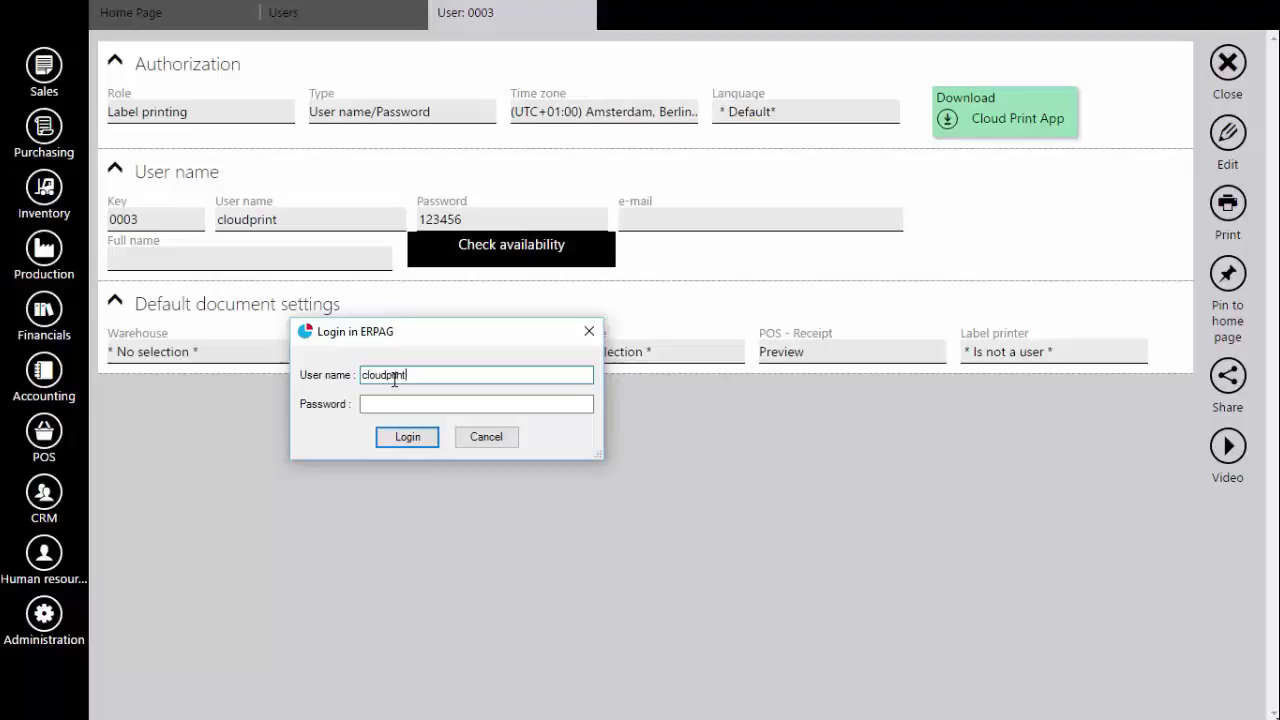
pyautogui.press('Tab')
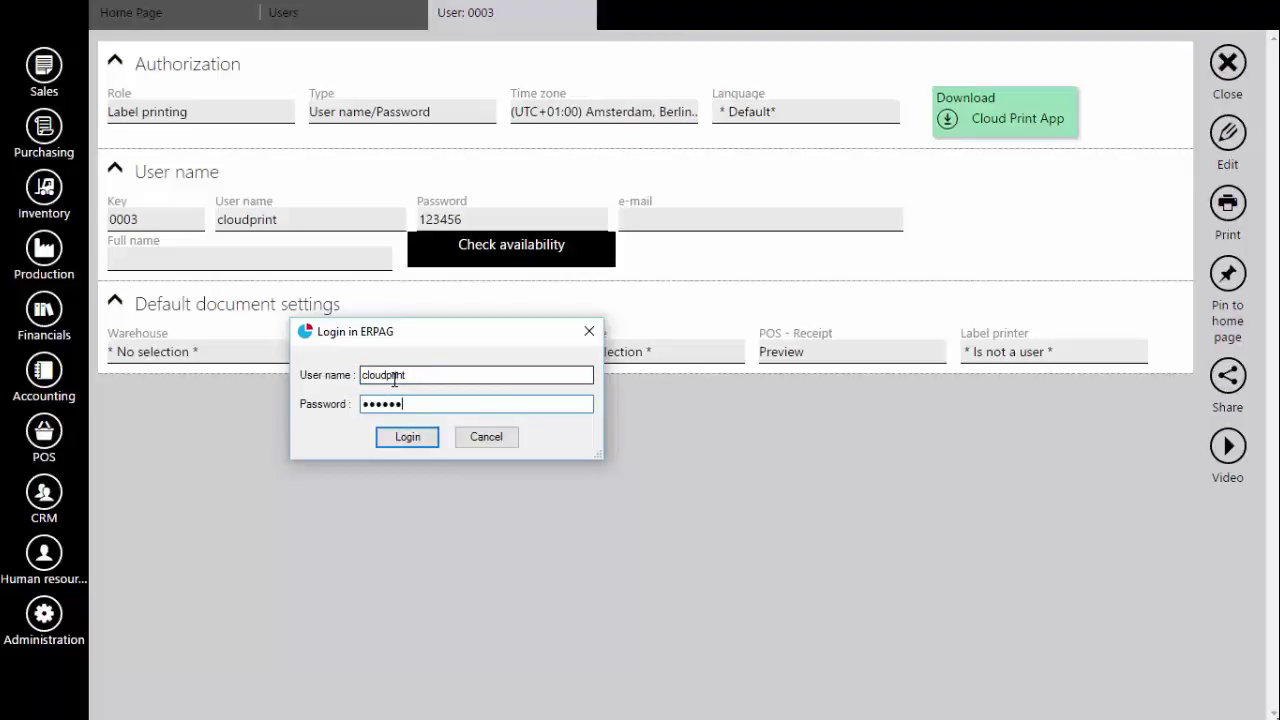
pyautogui.click(408, 440)
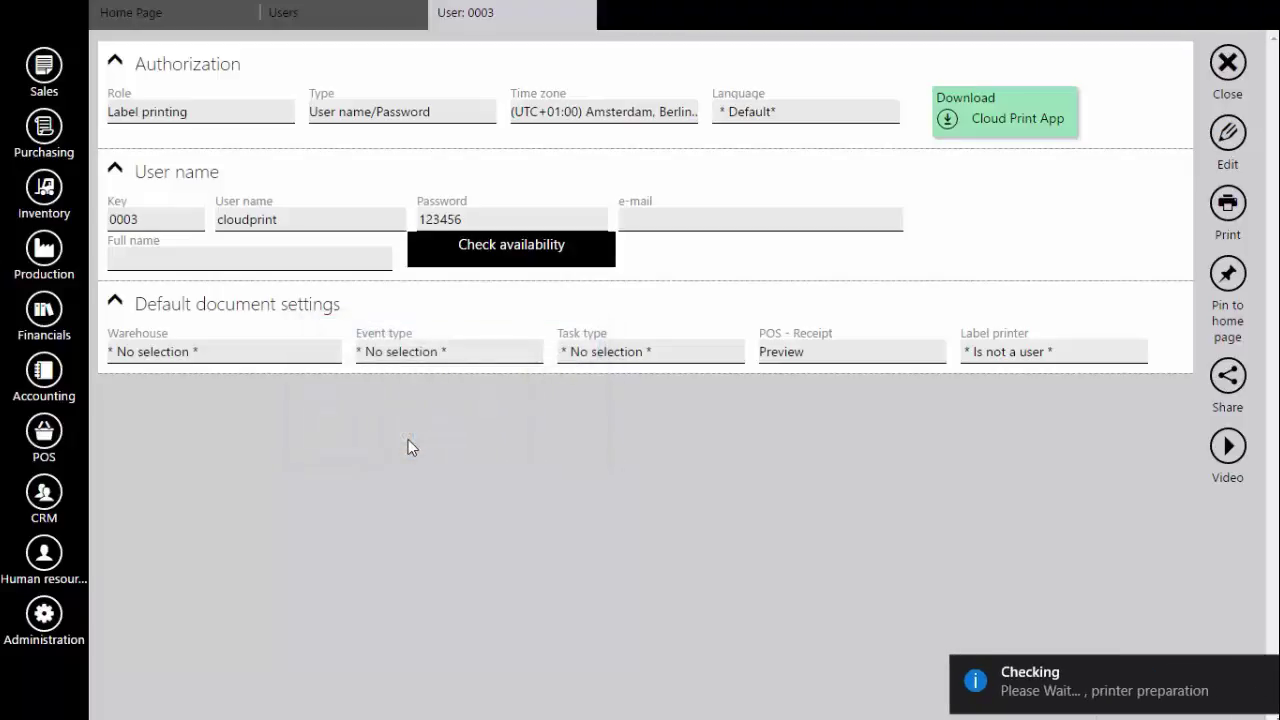
pyautogui.moveTo(1140, 674)
pyautogui.moveTo(963, 678)
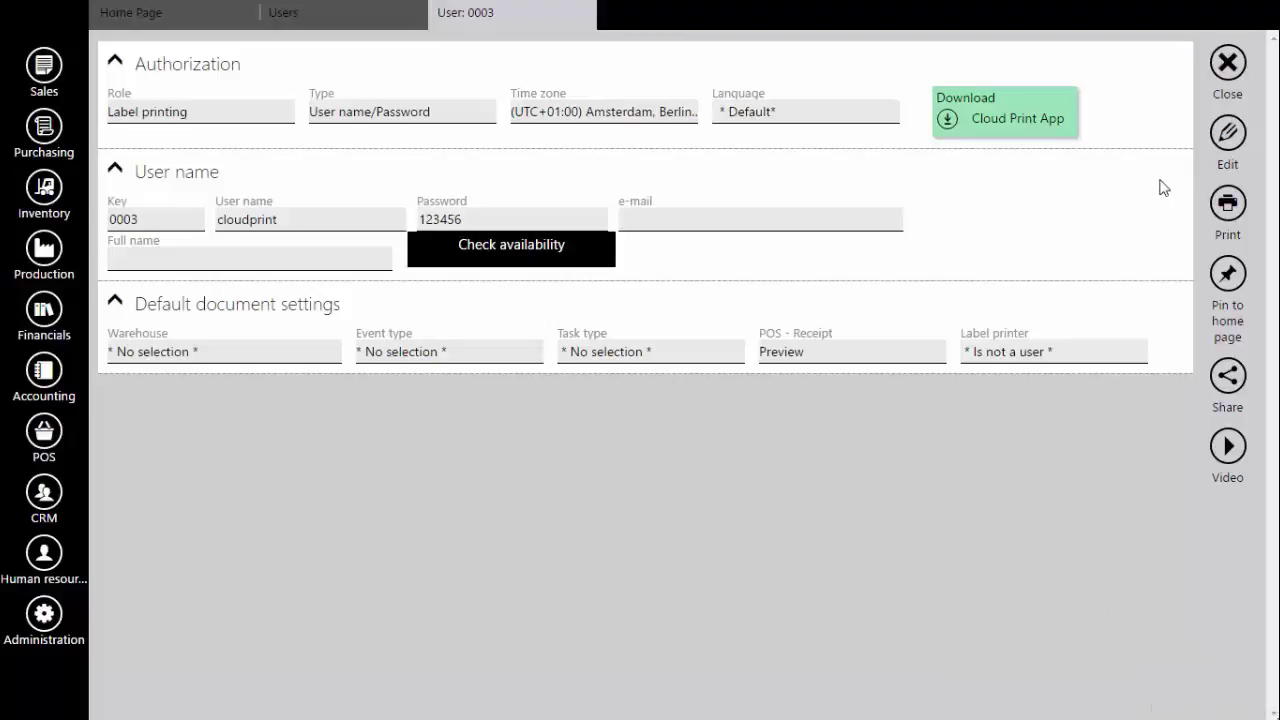
# Set cloudprint as the admin user's label printer, save, and close the record.
pyautogui.click(1229, 68)
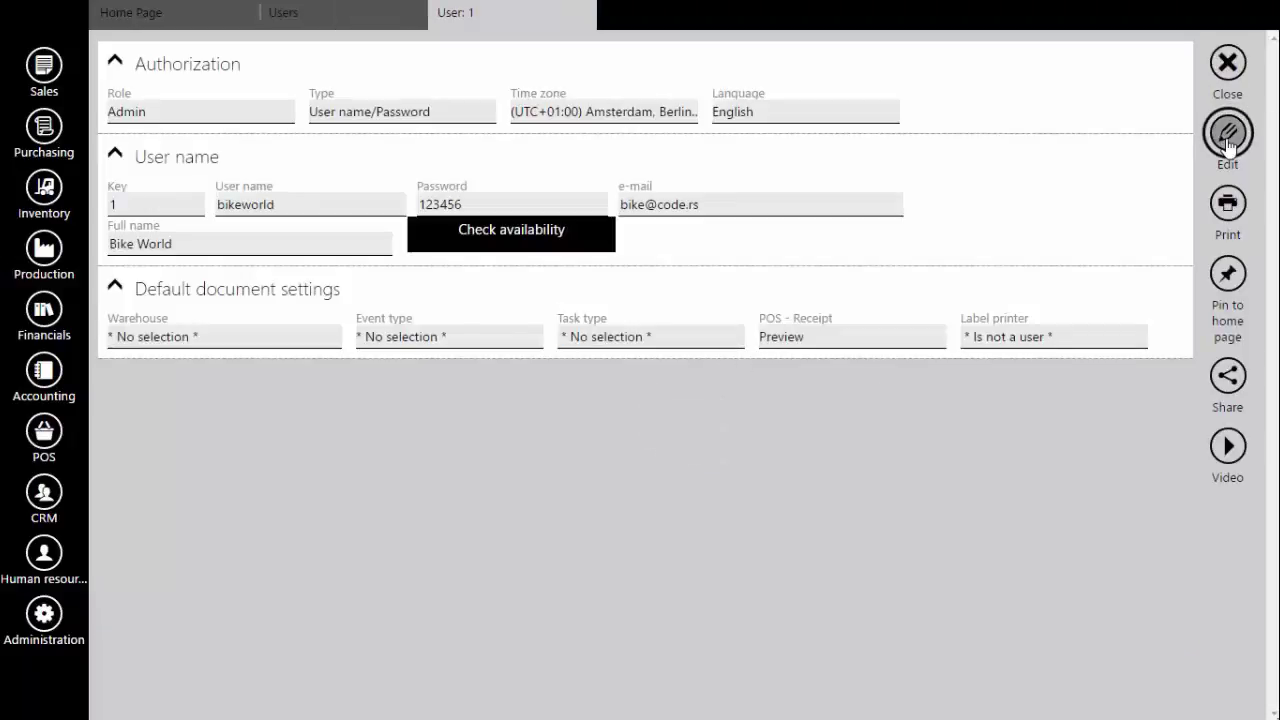
pyautogui.click(1228, 135)
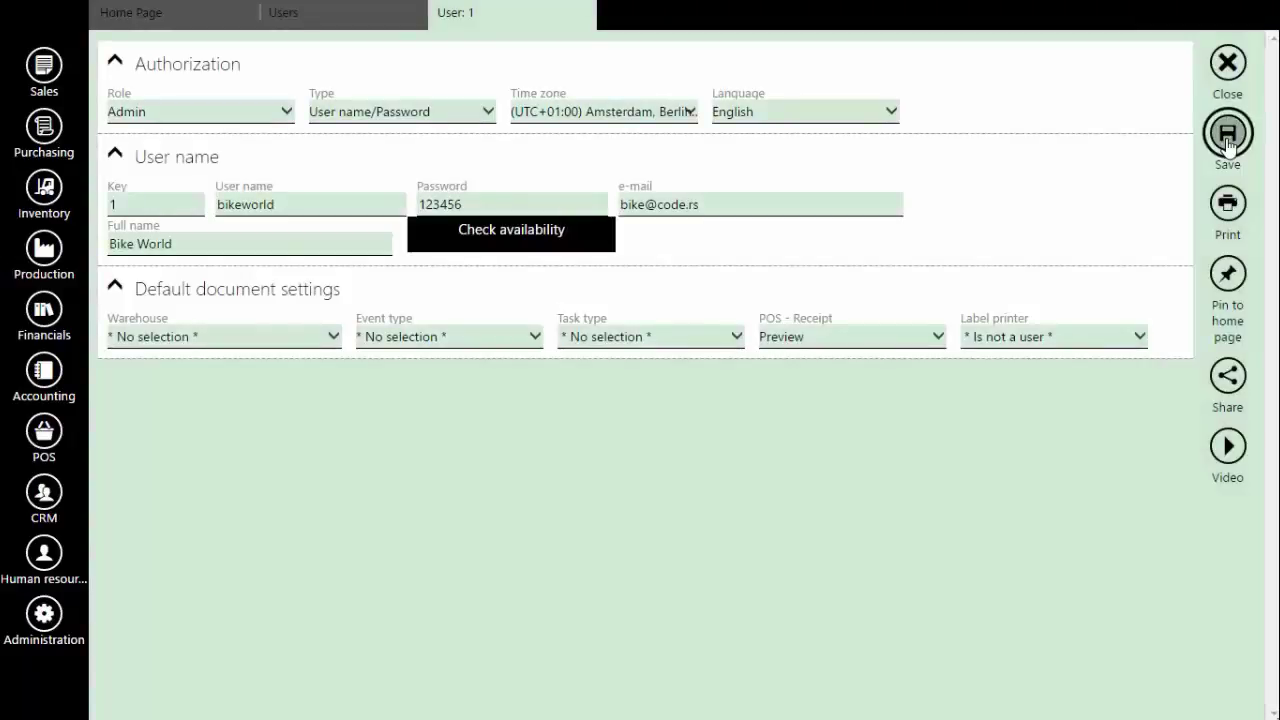
pyautogui.click(1017, 340)
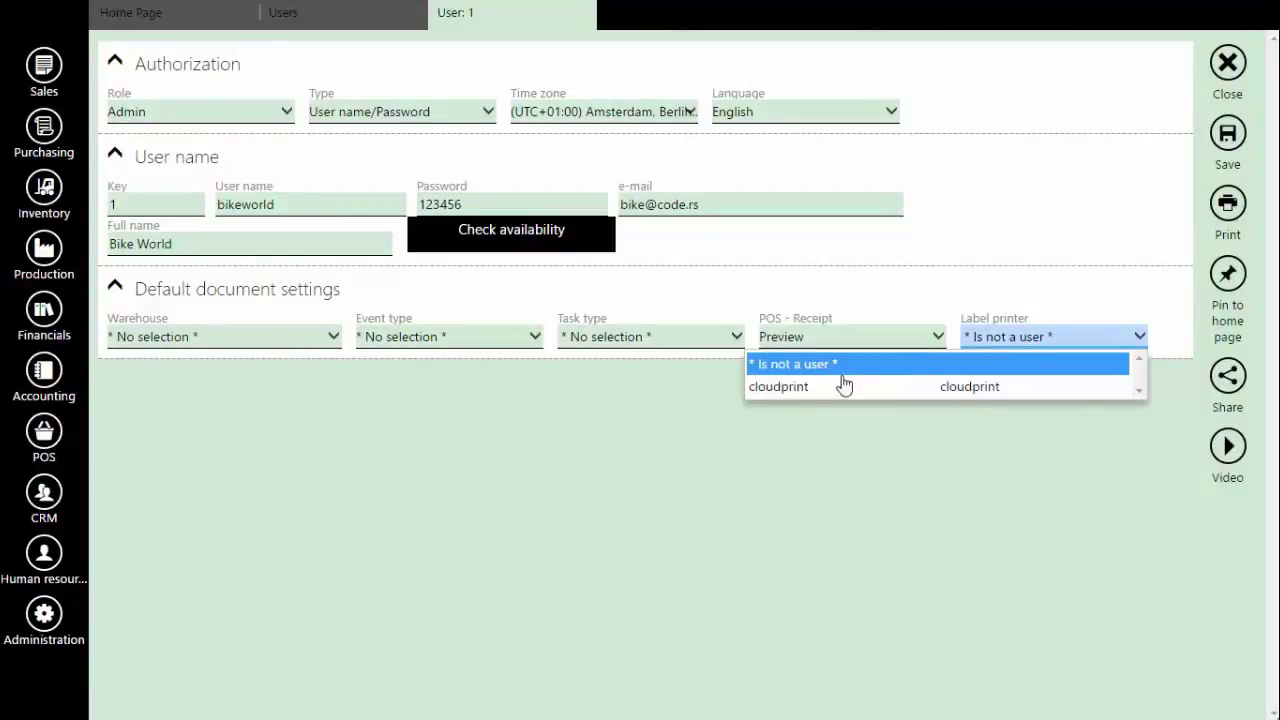
pyautogui.click(802, 390)
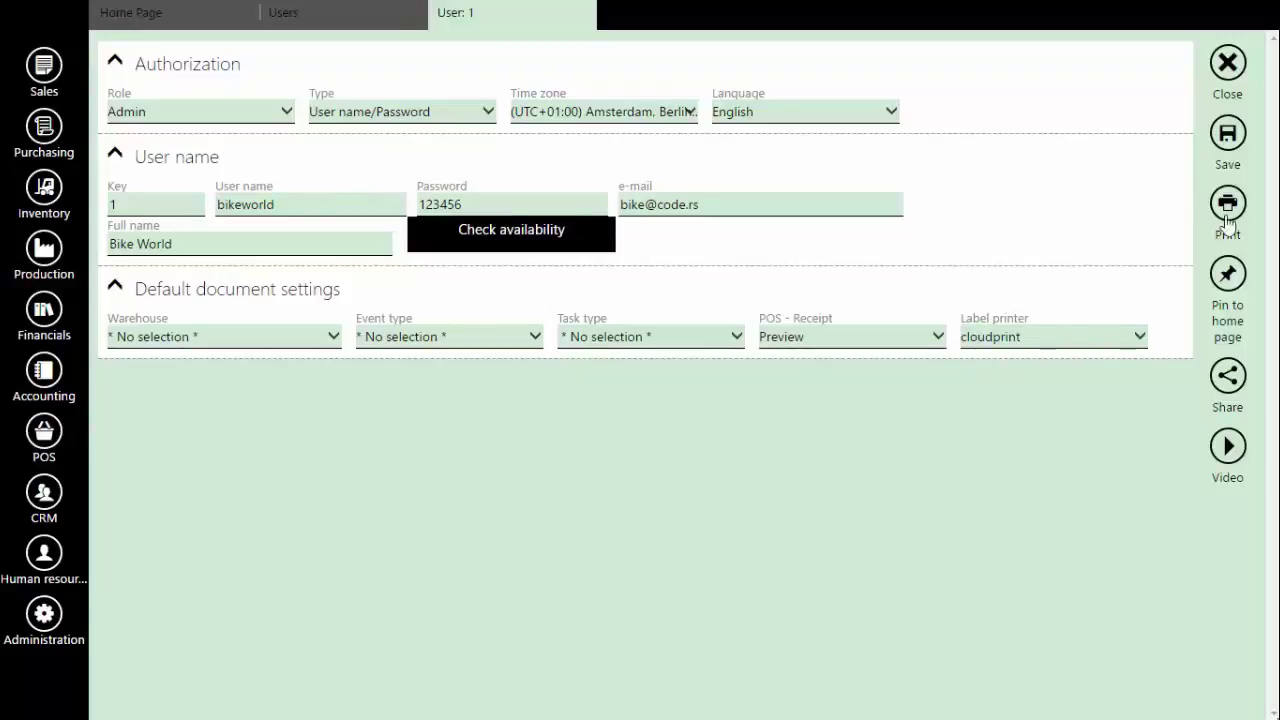
pyautogui.click(1228, 135)
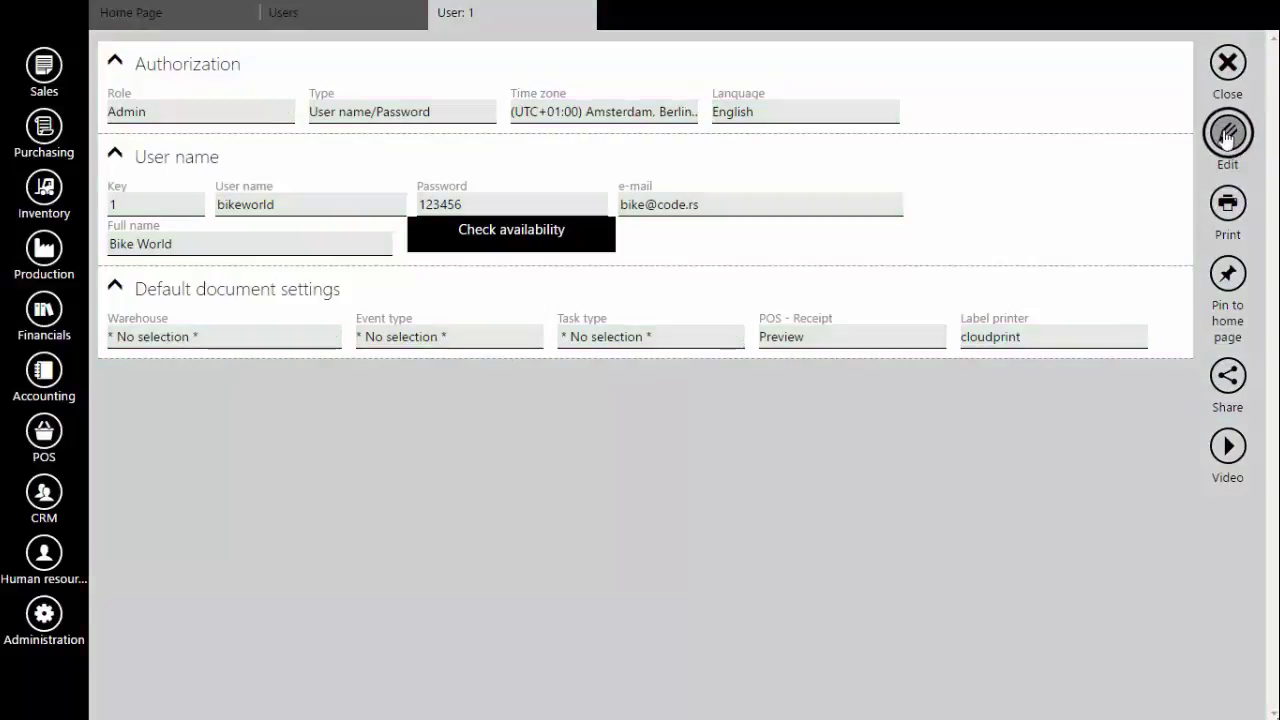
pyautogui.click(1232, 64)
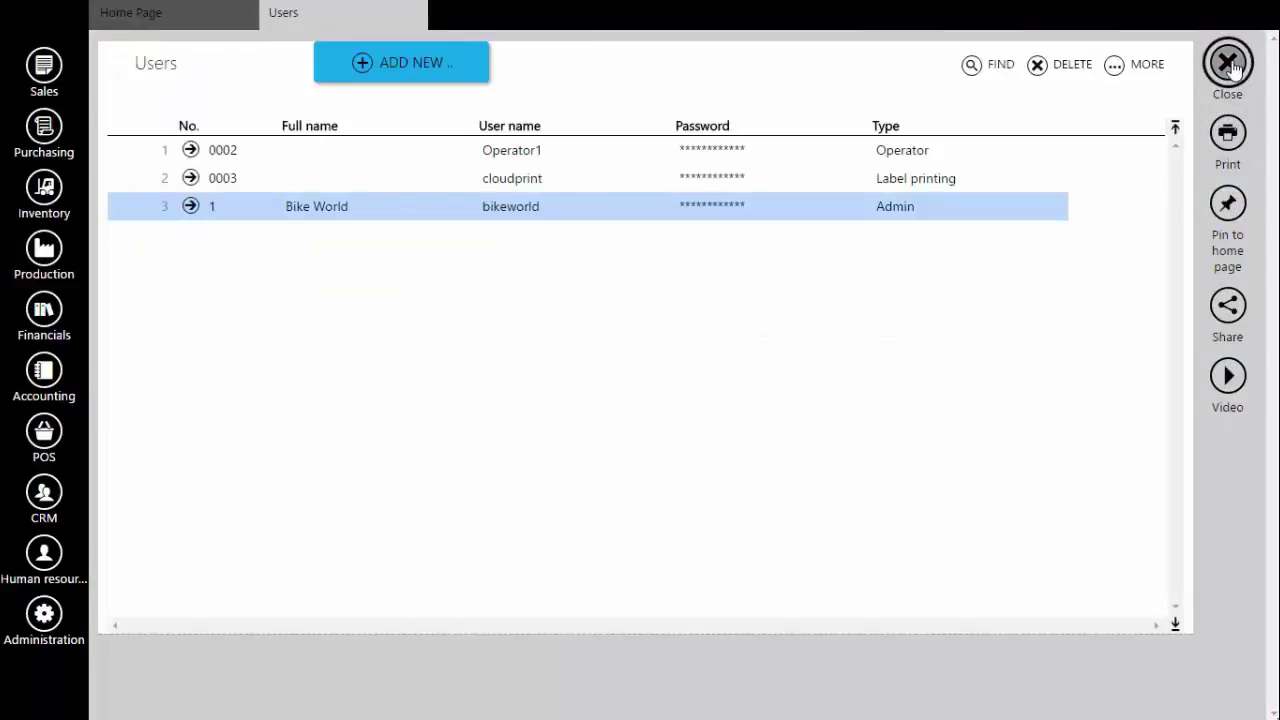
# Close the Users list, then choose ZDesigner GK420t as the printer in Cloud Print settings.
pyautogui.click(1232, 64)
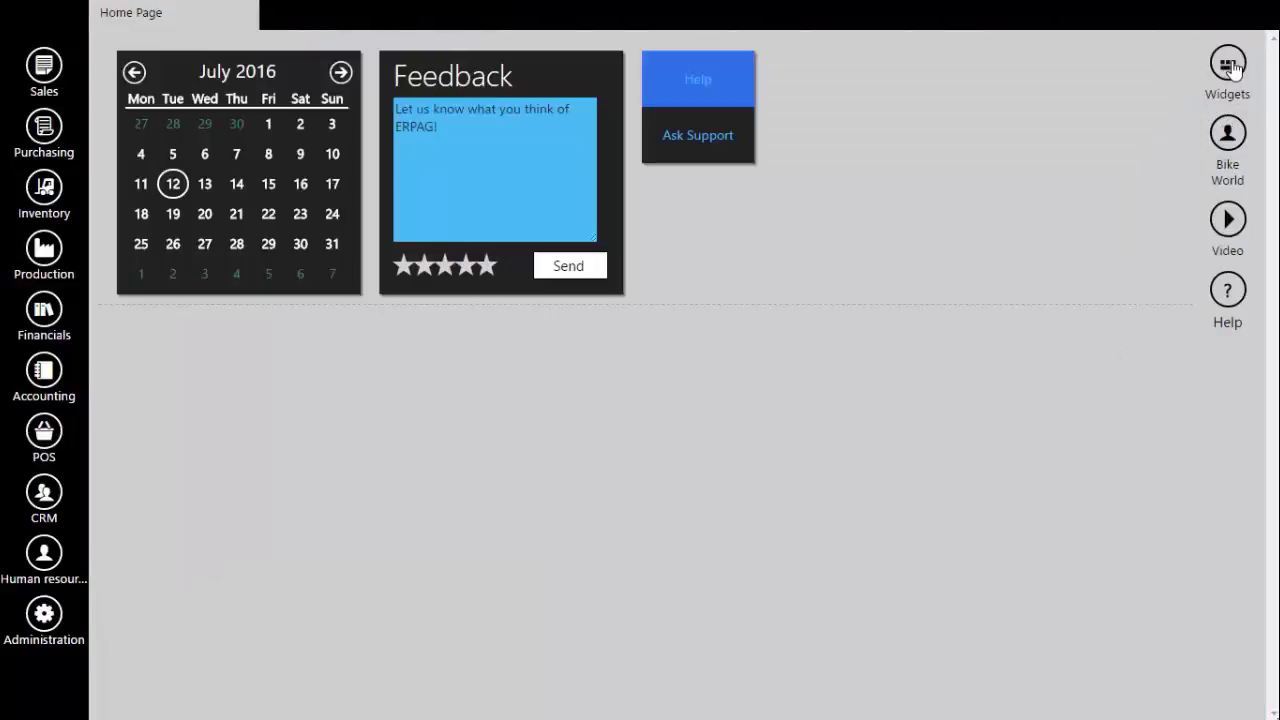
pyautogui.click(1229, 64)
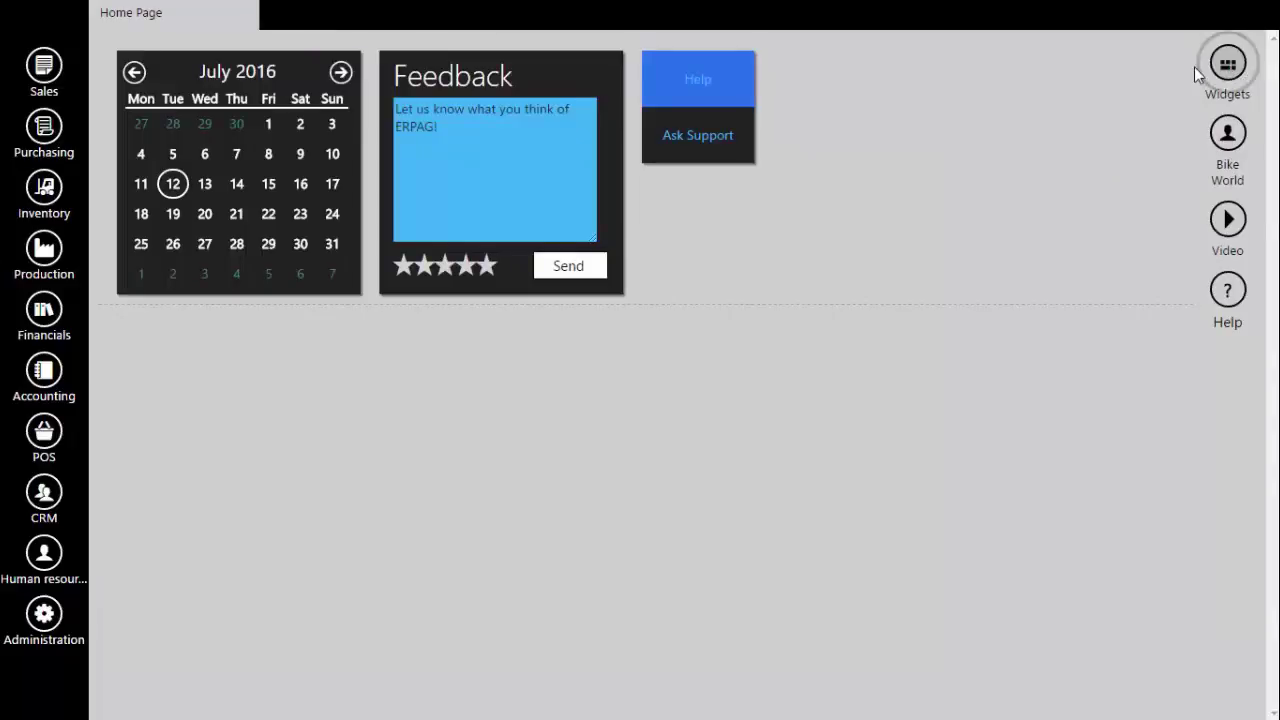
pyautogui.click(1074, 719)
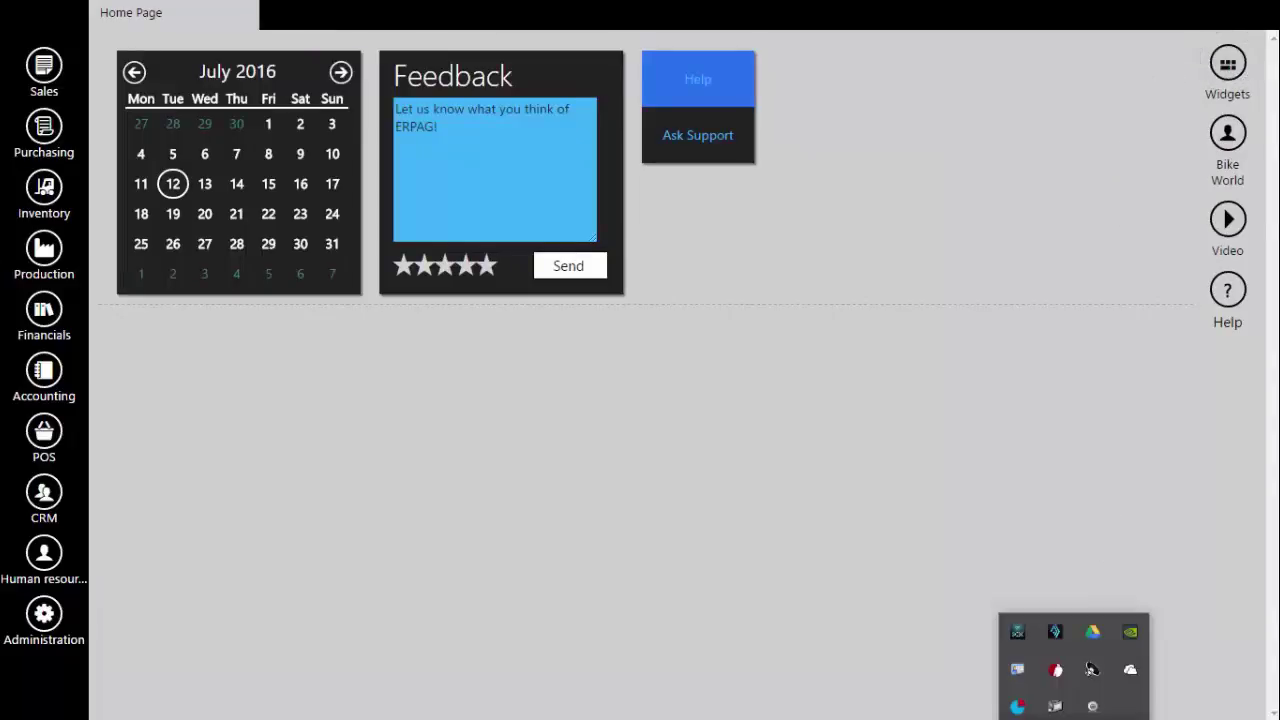
pyautogui.rightClick(1019, 708)
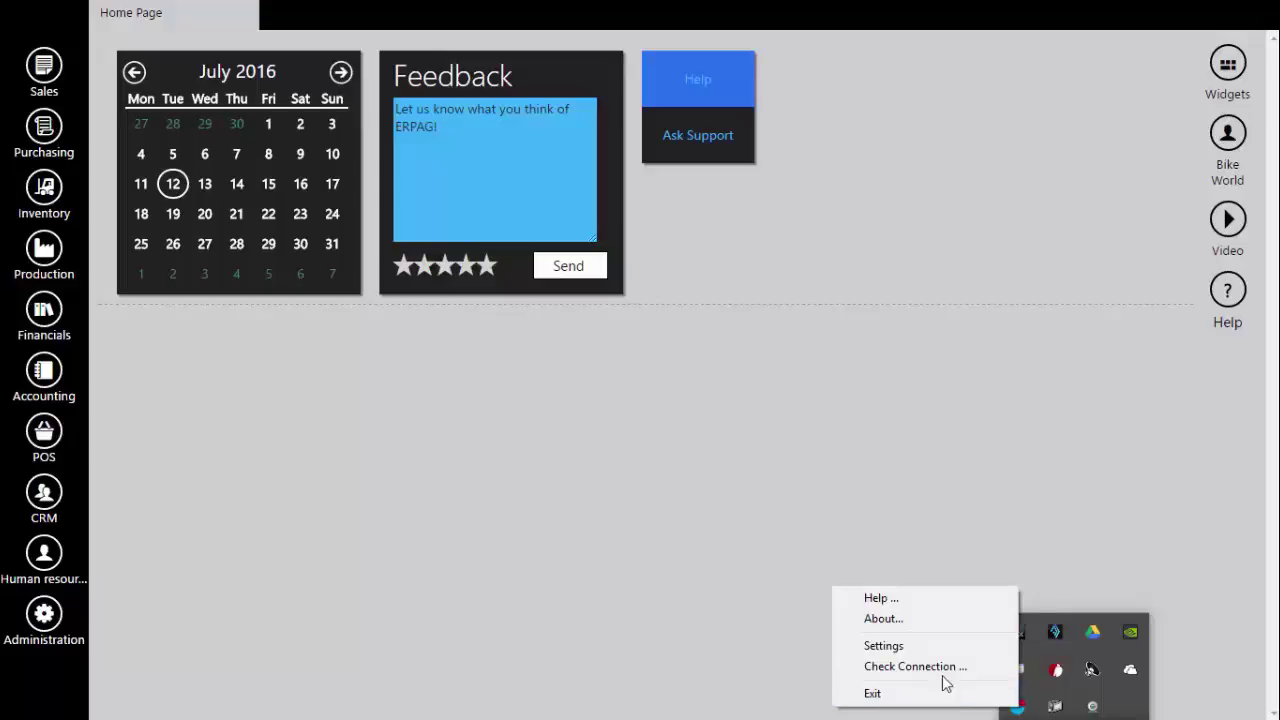
pyautogui.click(898, 648)
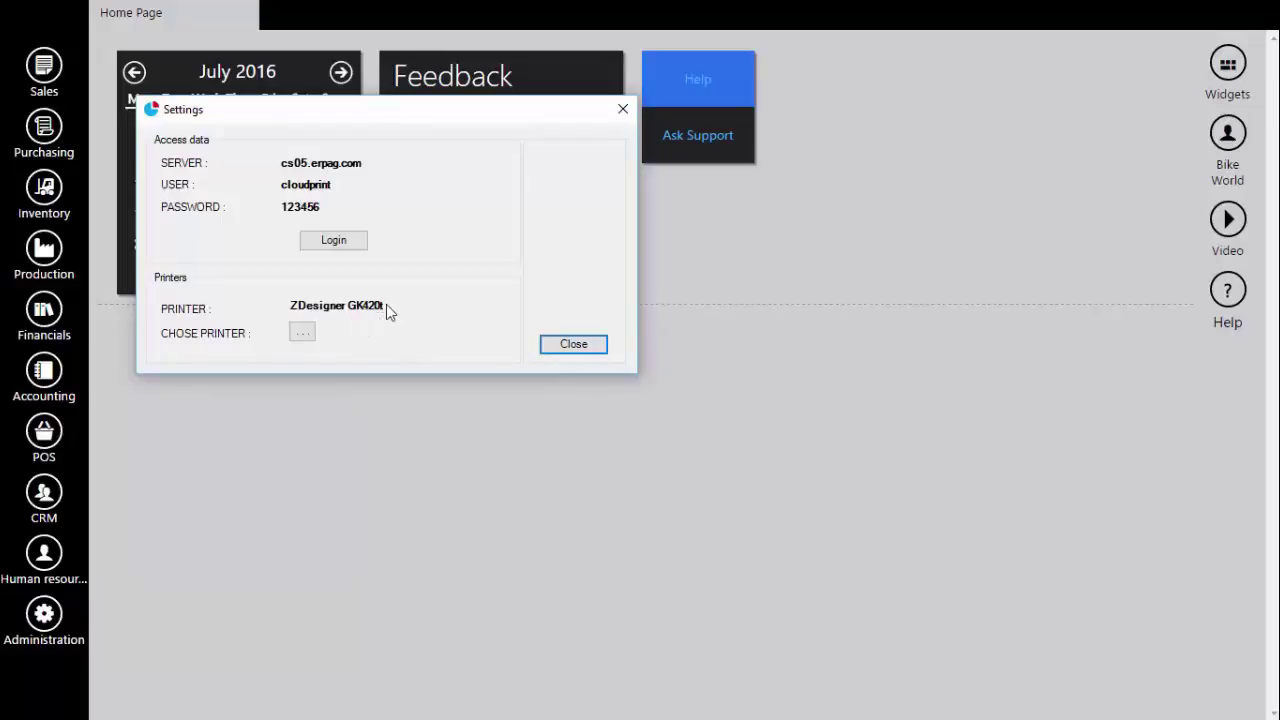
pyautogui.click(305, 336)
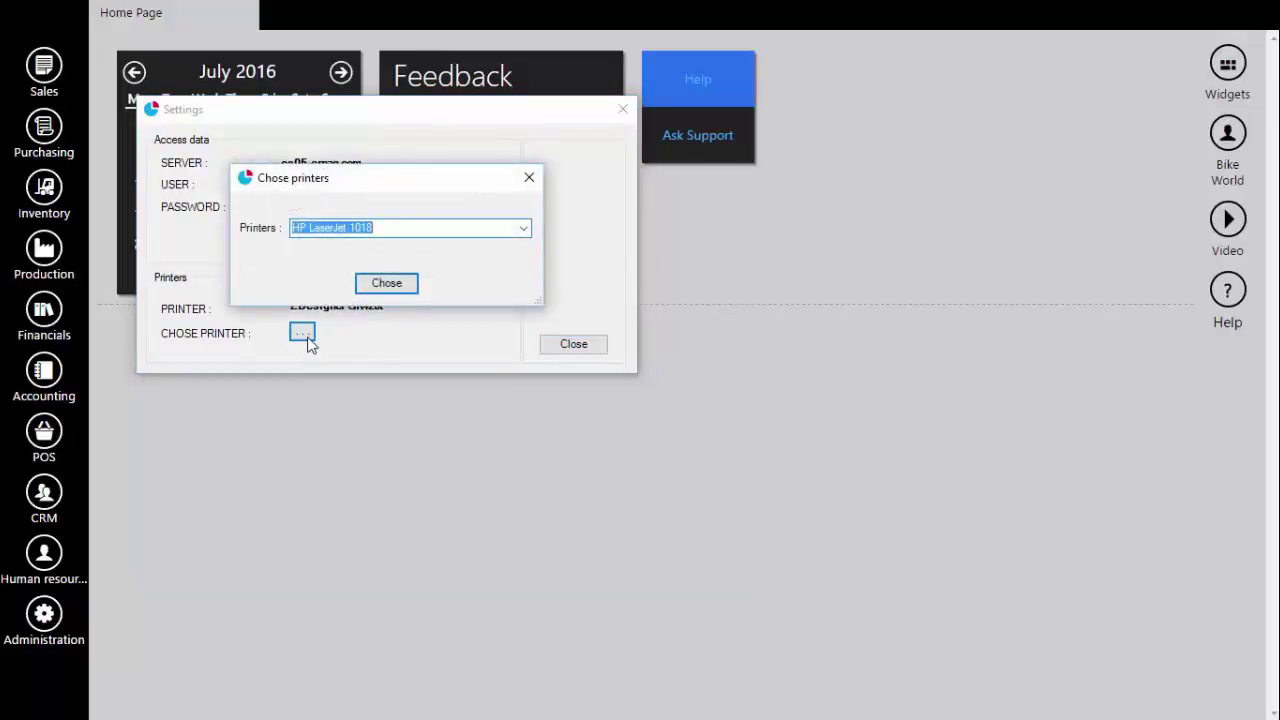
pyautogui.click(522, 229)
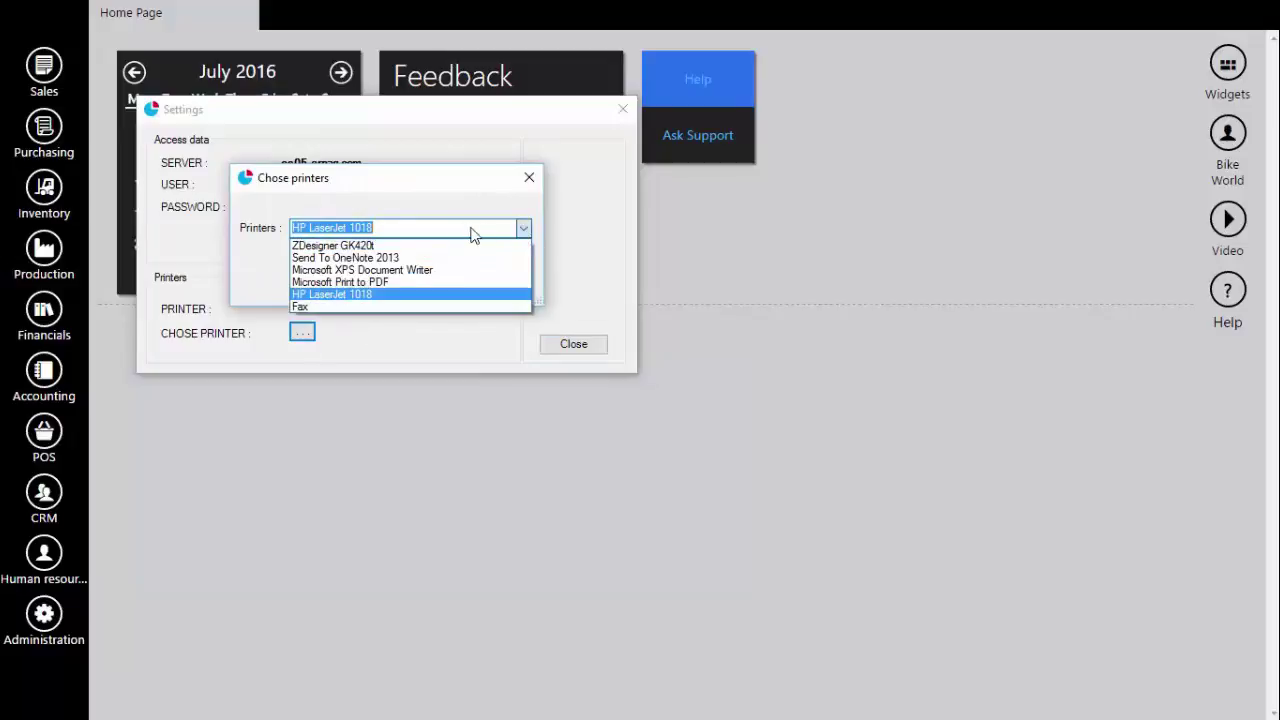
pyautogui.click(361, 245)
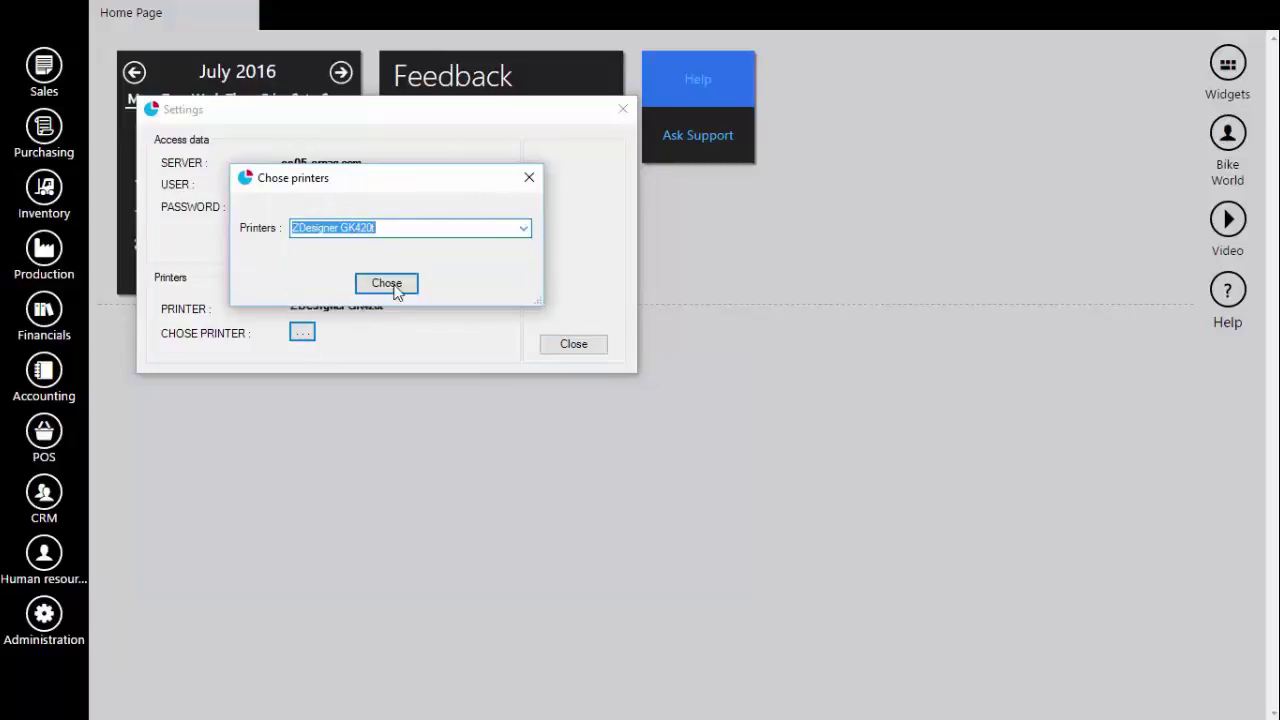
pyautogui.click(389, 288)
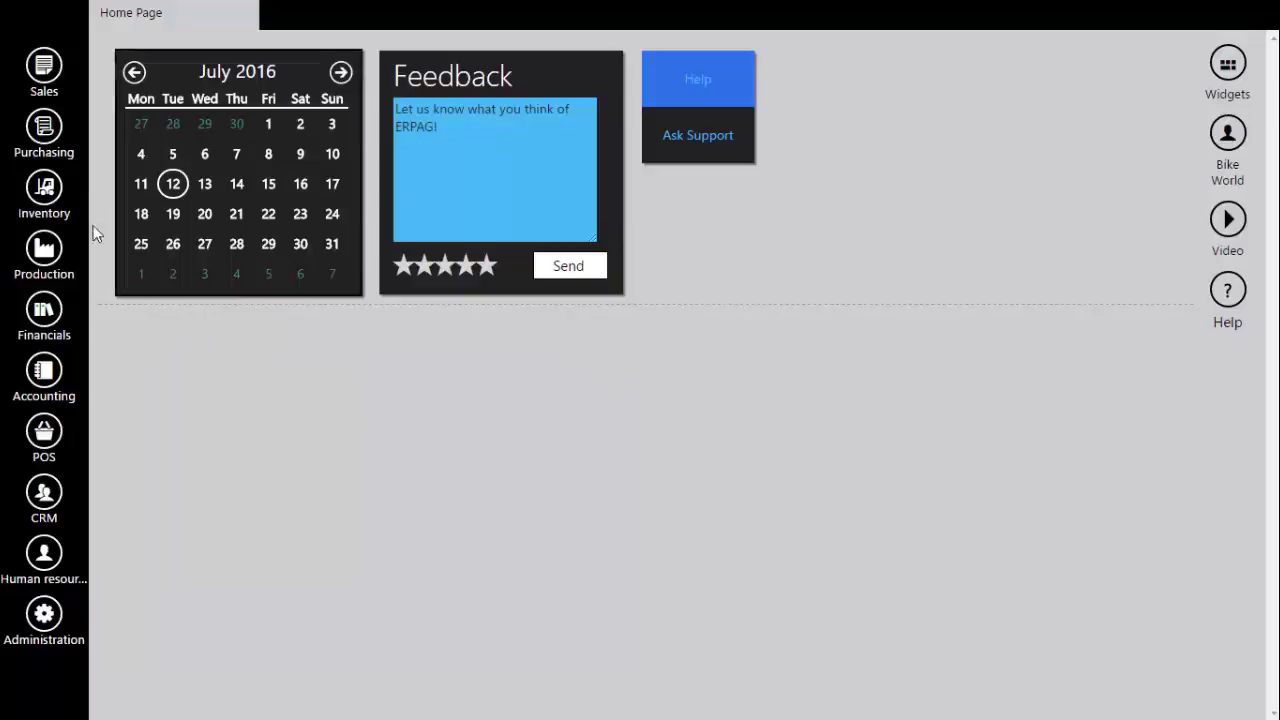
# Create supplier invoice 000006 for supplier 2 with document number 2345235.
pyautogui.click(44, 128)
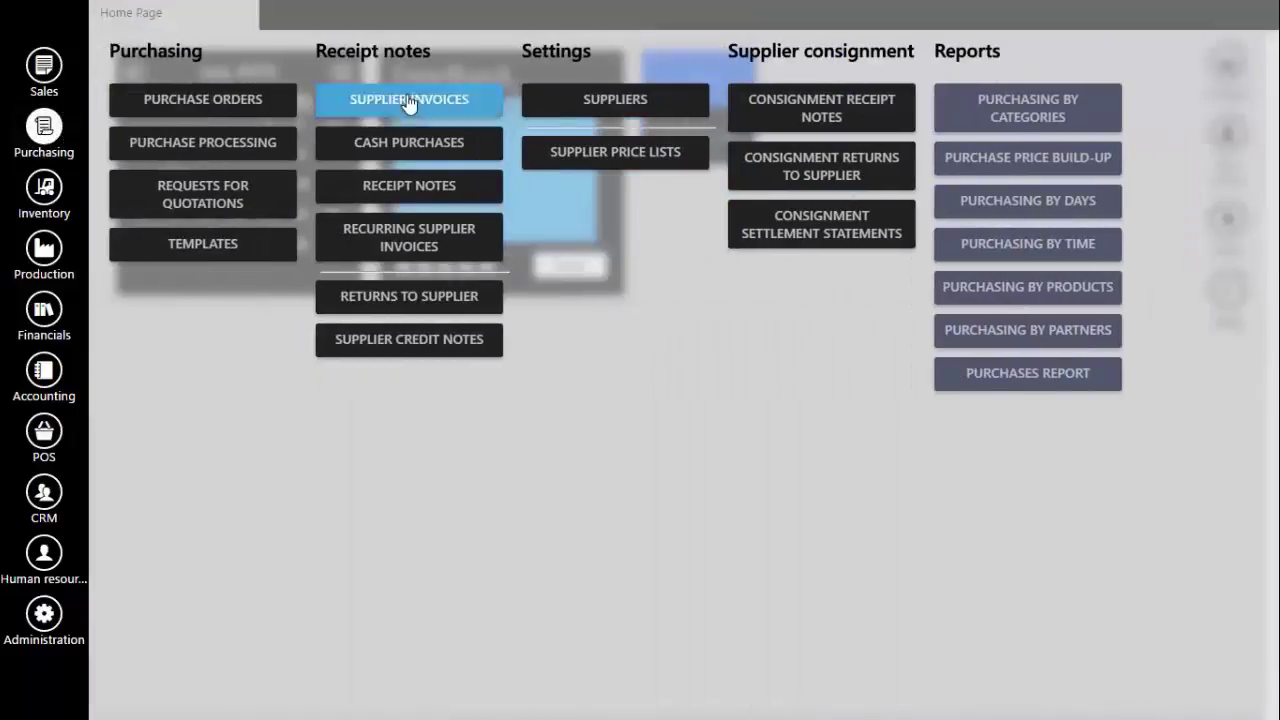
pyautogui.click(409, 100)
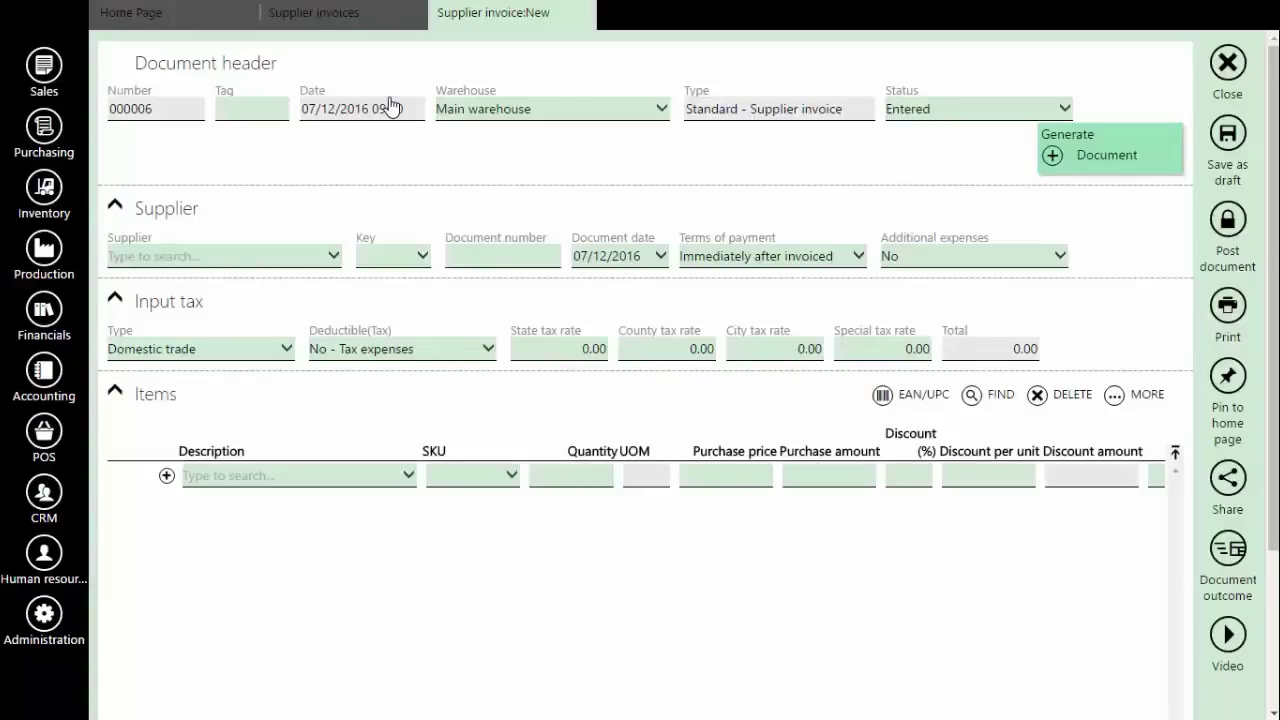
pyautogui.click(196, 257)
pyautogui.click(170, 324)
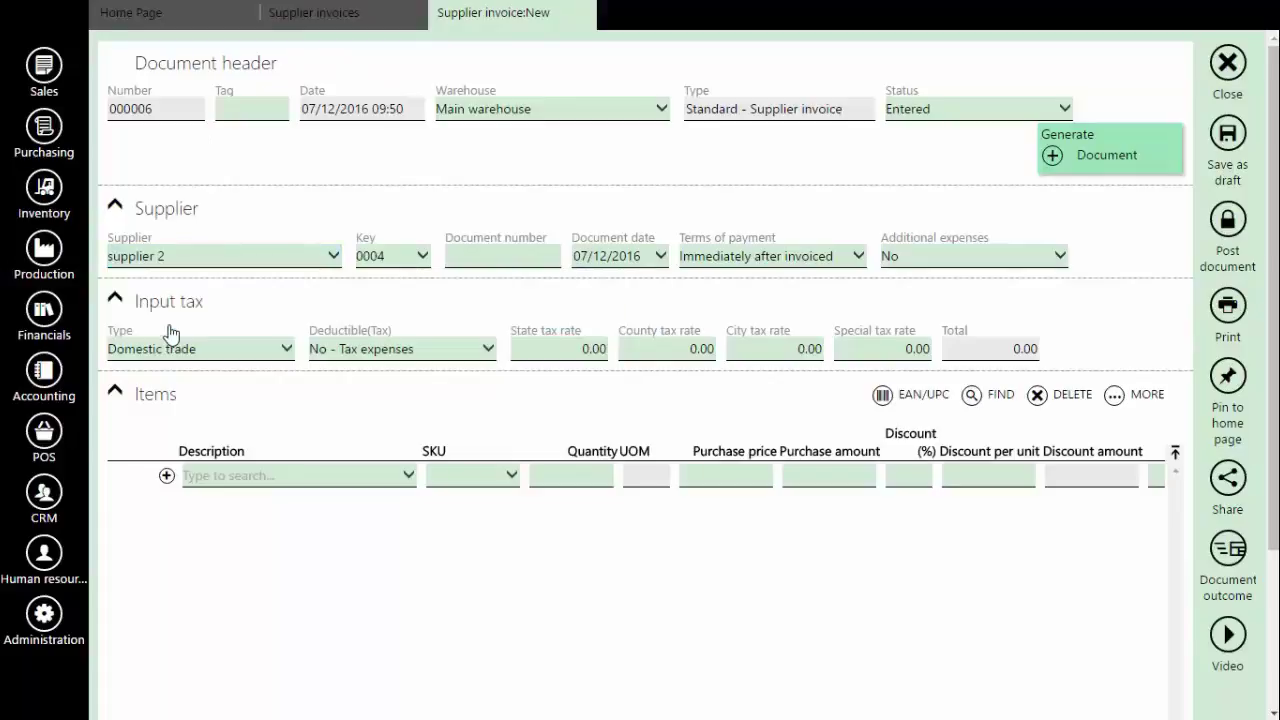
pyautogui.click(522, 251)
pyautogui.write('2345235')
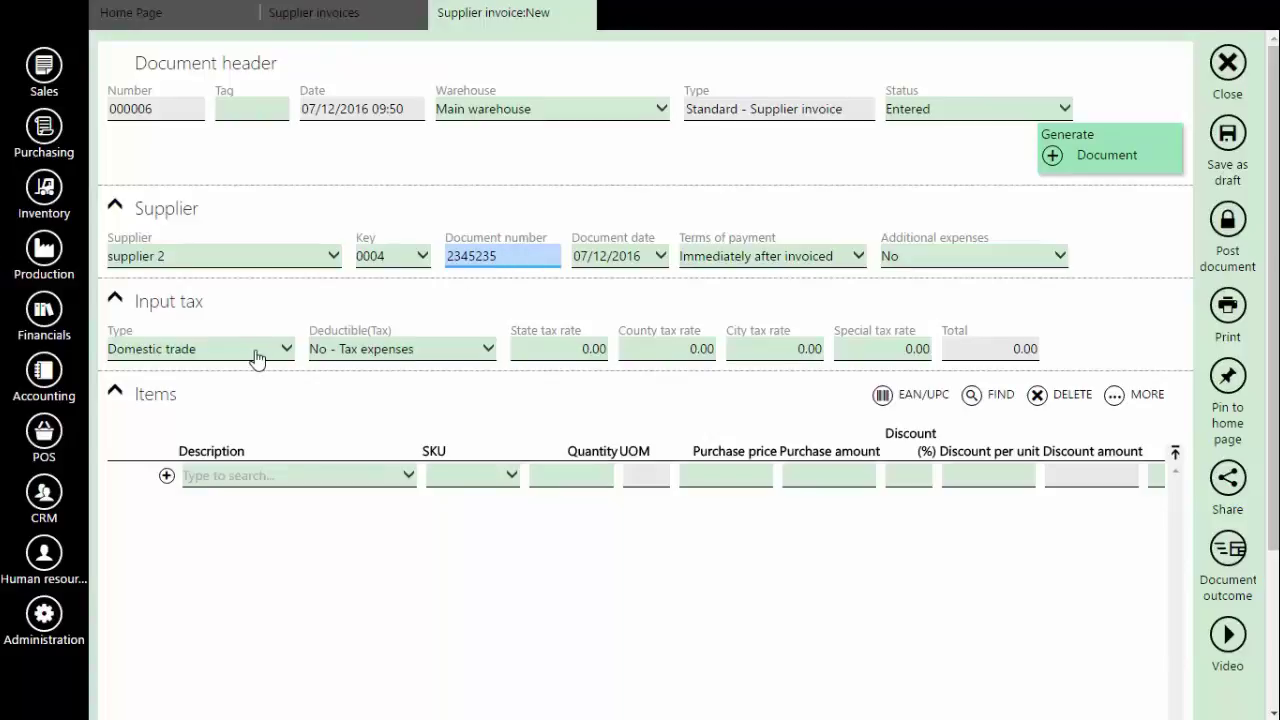
# Add Grip Black and Grip Blue (quantity 2) as the first two invoice lines.
pyautogui.click(290, 478)
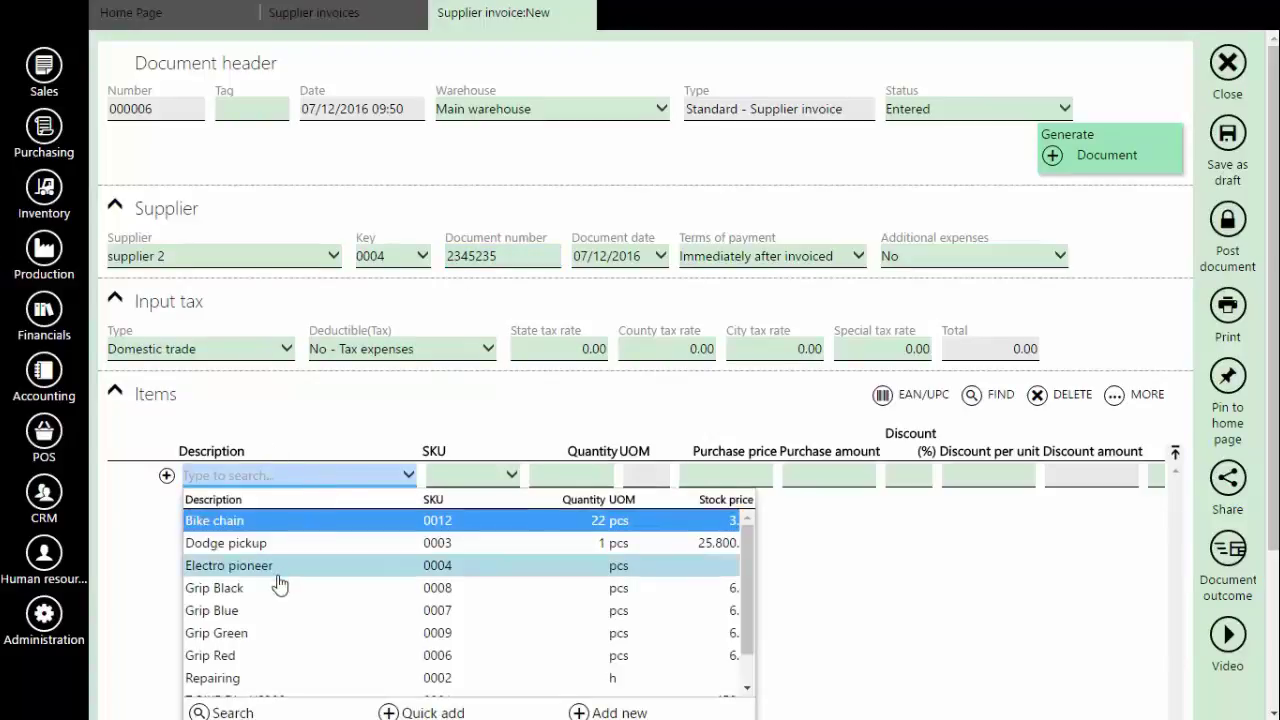
pyautogui.click(284, 595)
pyautogui.click(587, 478)
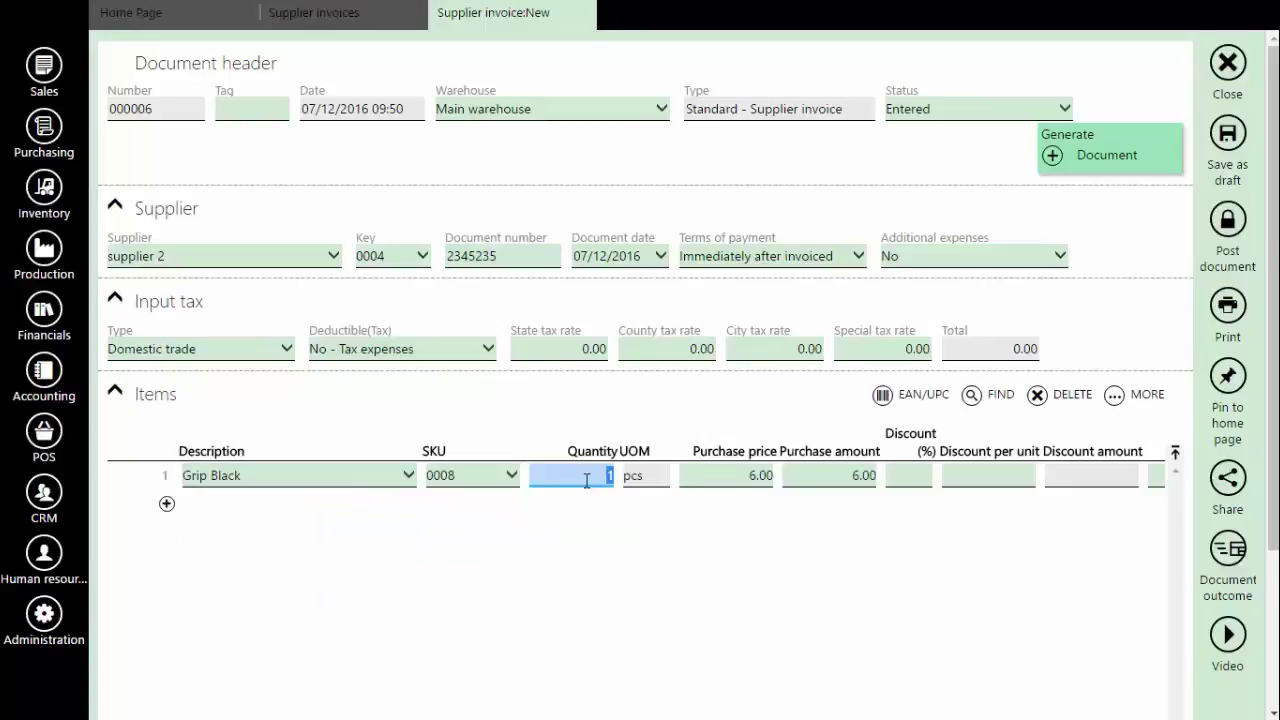
pyautogui.click(278, 503)
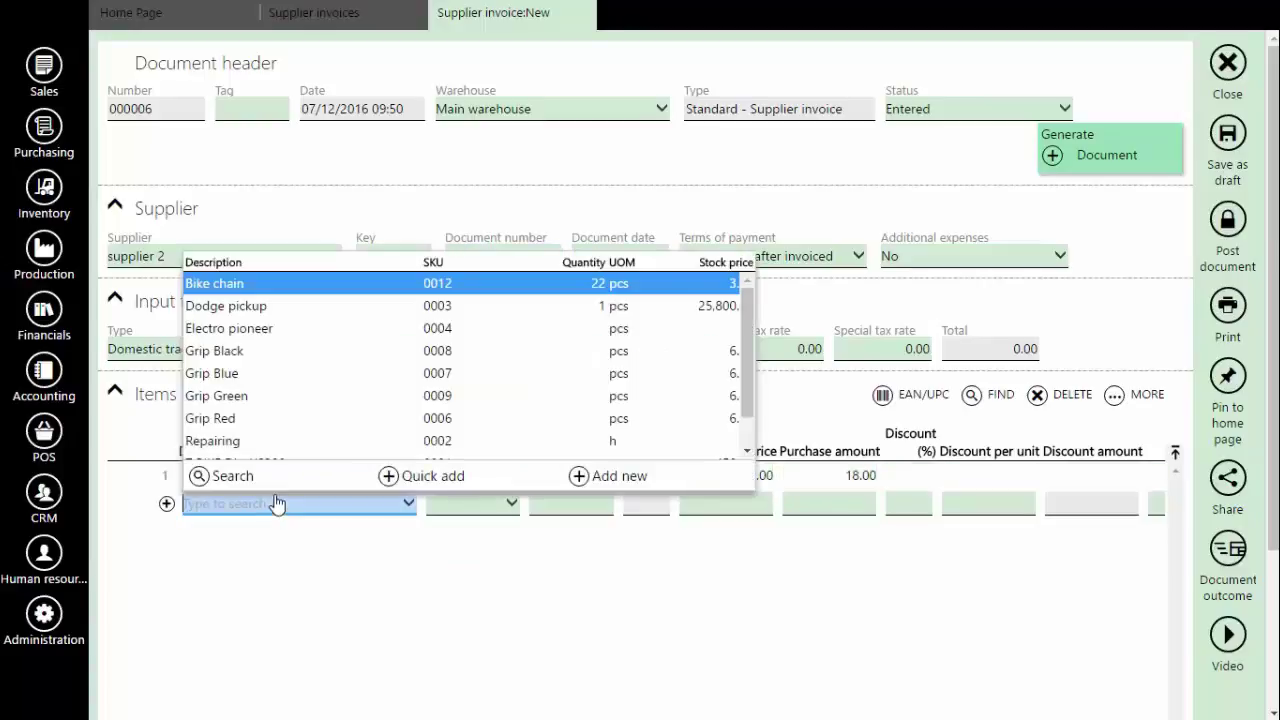
pyautogui.click(240, 374)
pyautogui.click(600, 506)
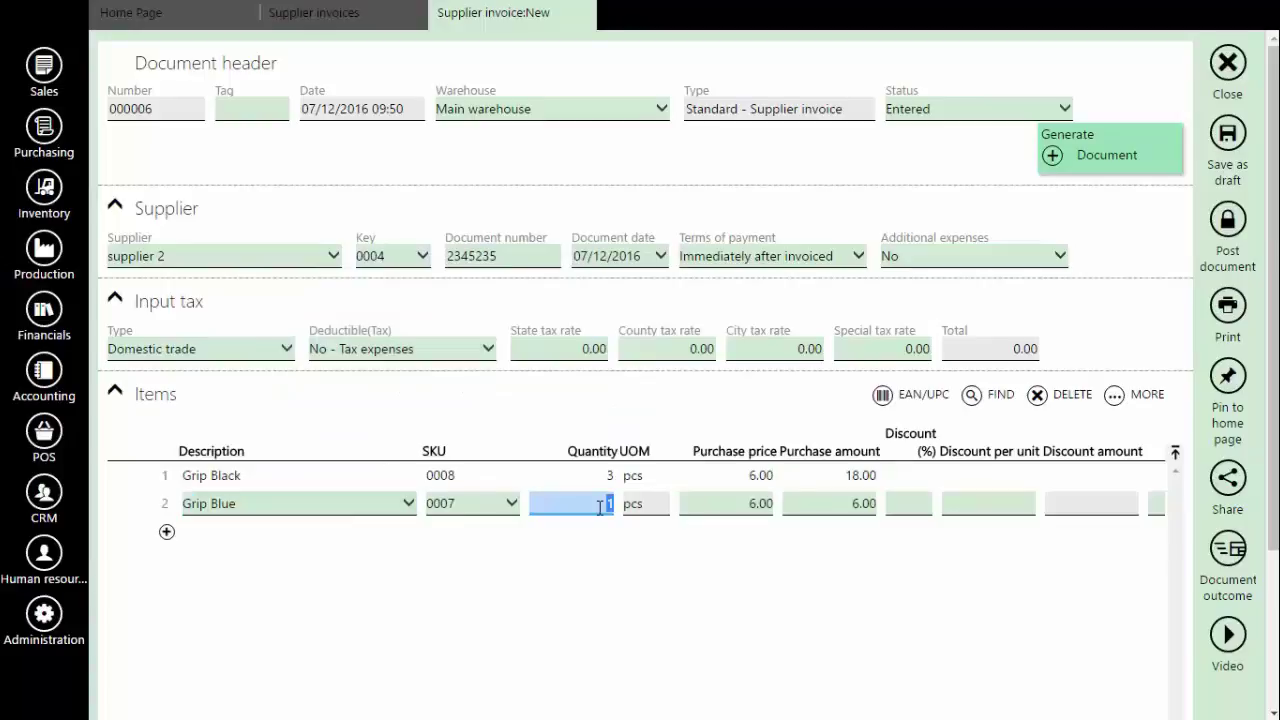
pyautogui.write('2')
# Add lines three and four: Grip Green with quantity 4 and Grip Red with quantity 6.
pyautogui.click(257, 533)
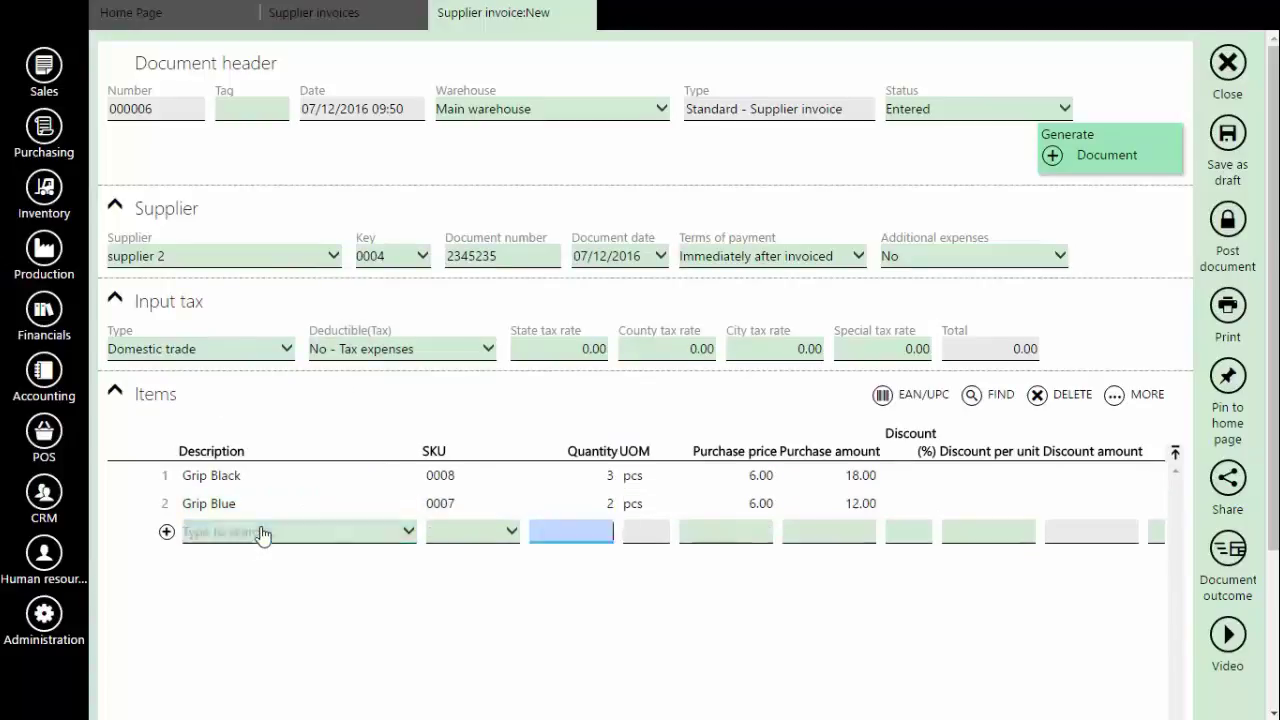
pyautogui.click(250, 425)
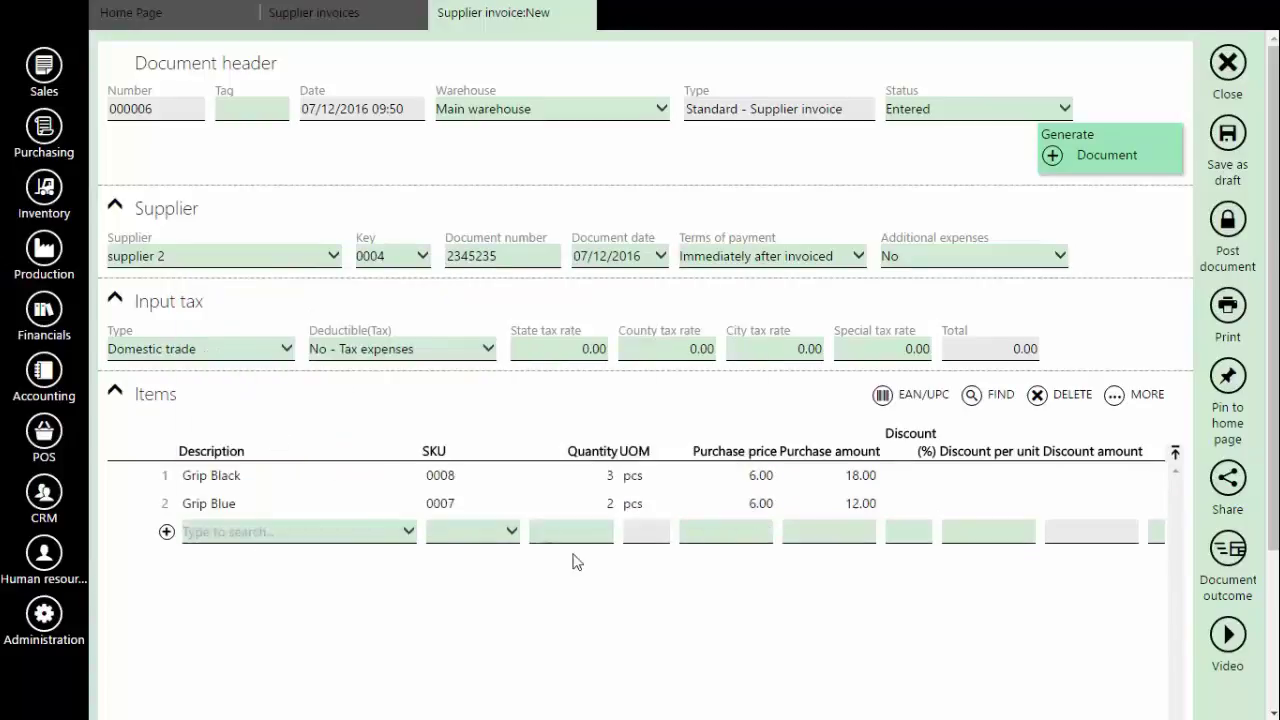
pyautogui.click(575, 532)
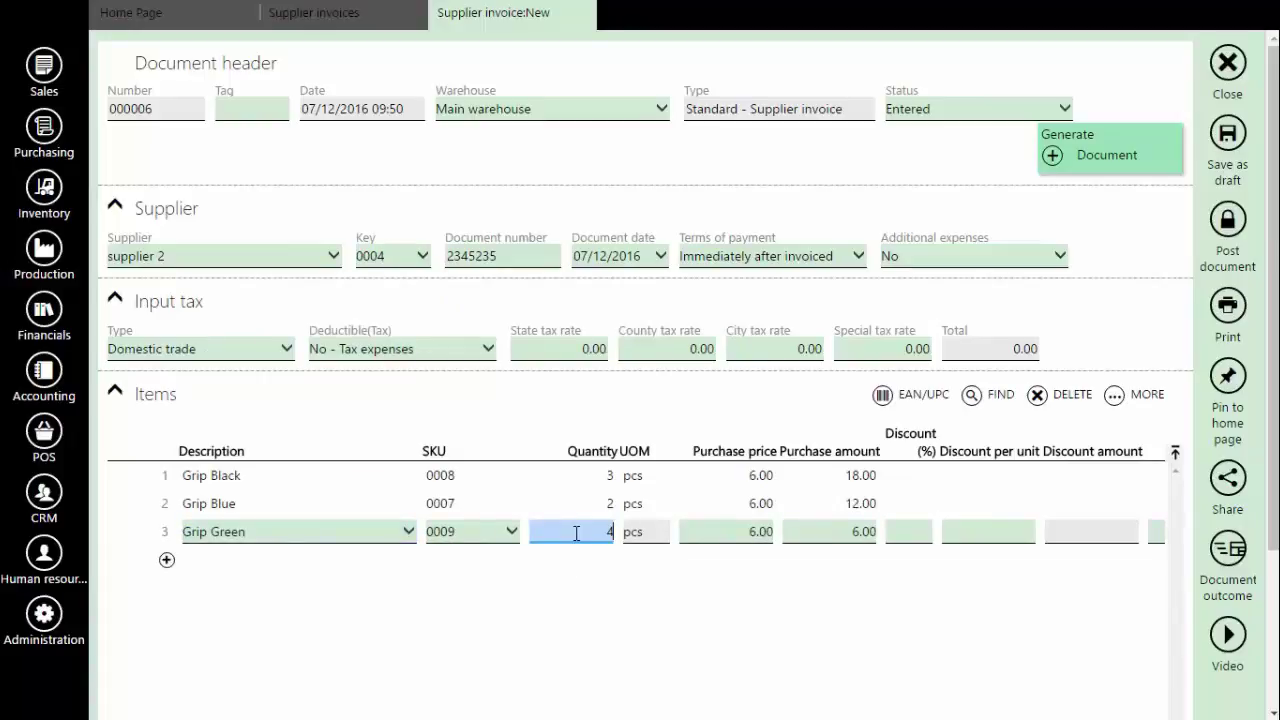
pyautogui.write('4')
pyautogui.click(298, 560)
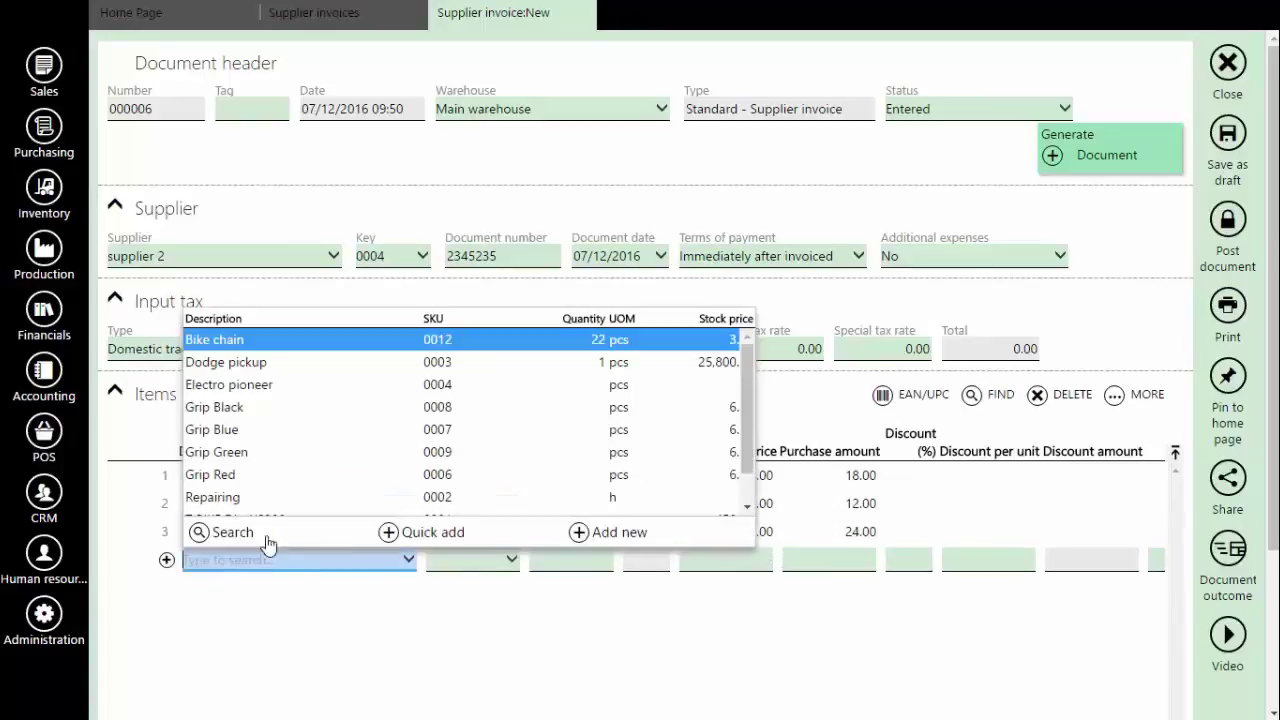
pyautogui.click(277, 476)
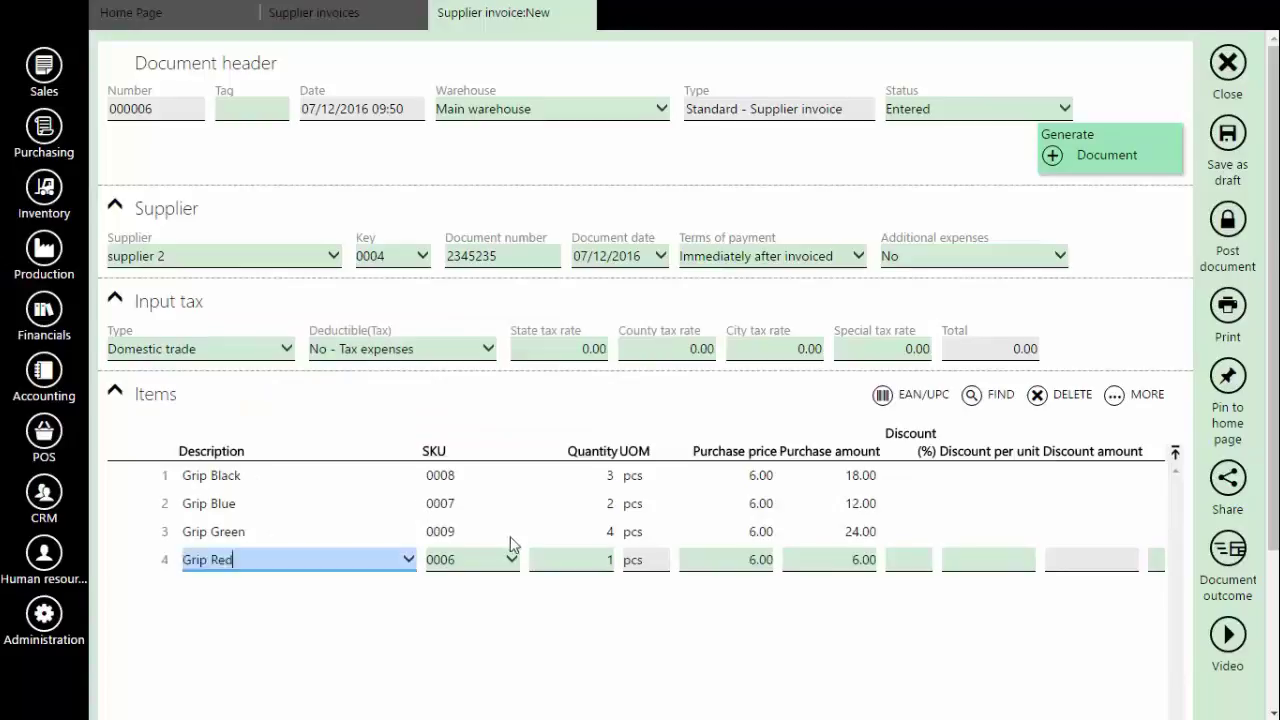
pyautogui.click(582, 555)
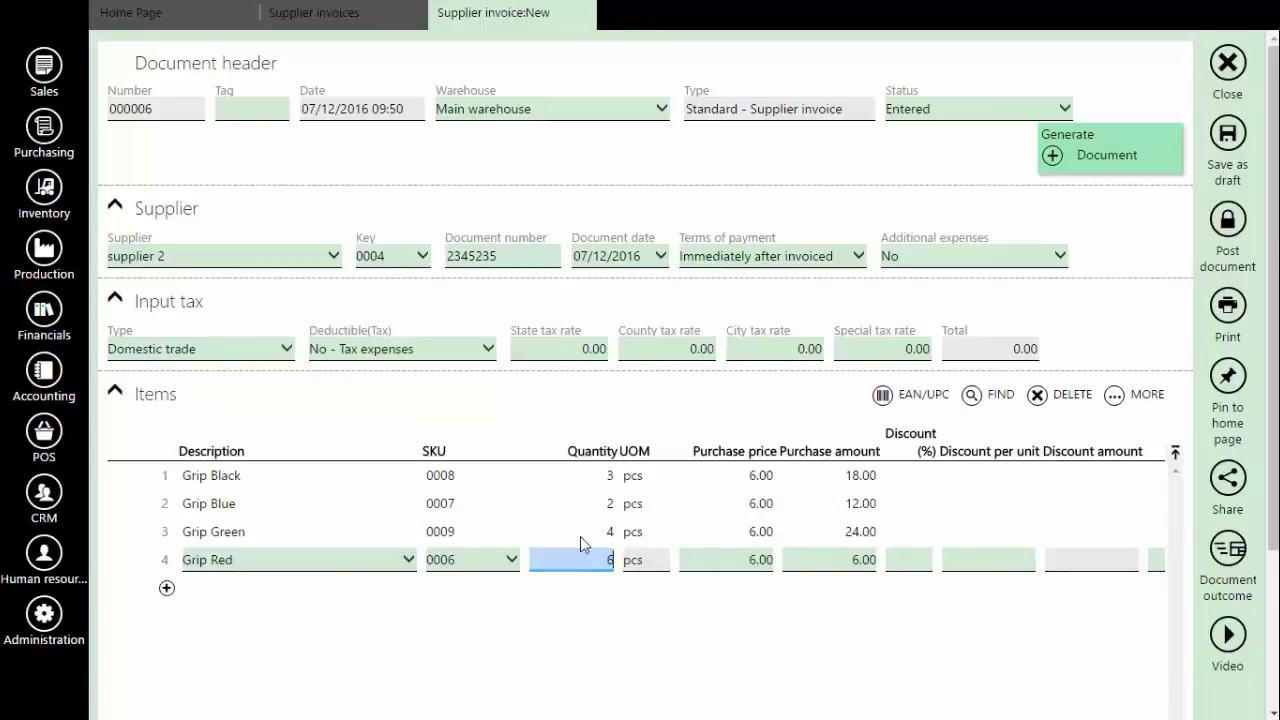
pyautogui.click(582, 529)
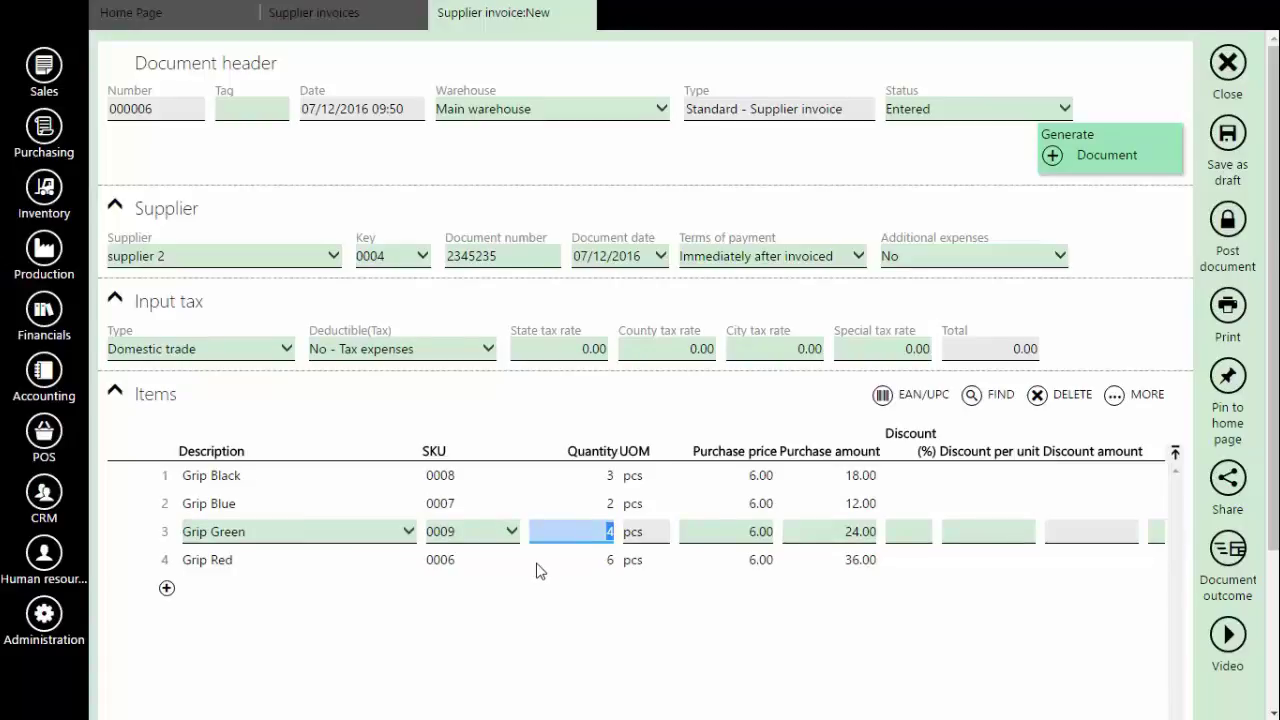
# In label printing, select the Label printing printer with Barcode content and EAN13 for 40x40 mm labels.
pyautogui.click(1114, 396)
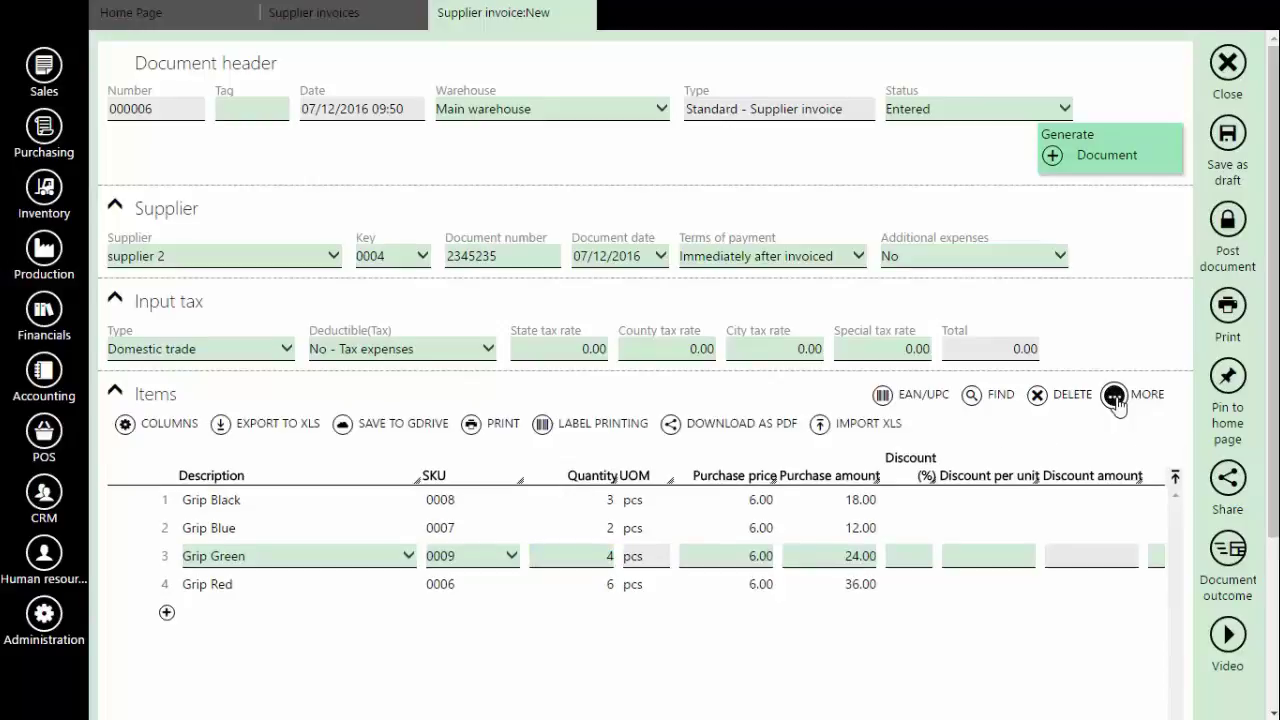
pyautogui.click(545, 427)
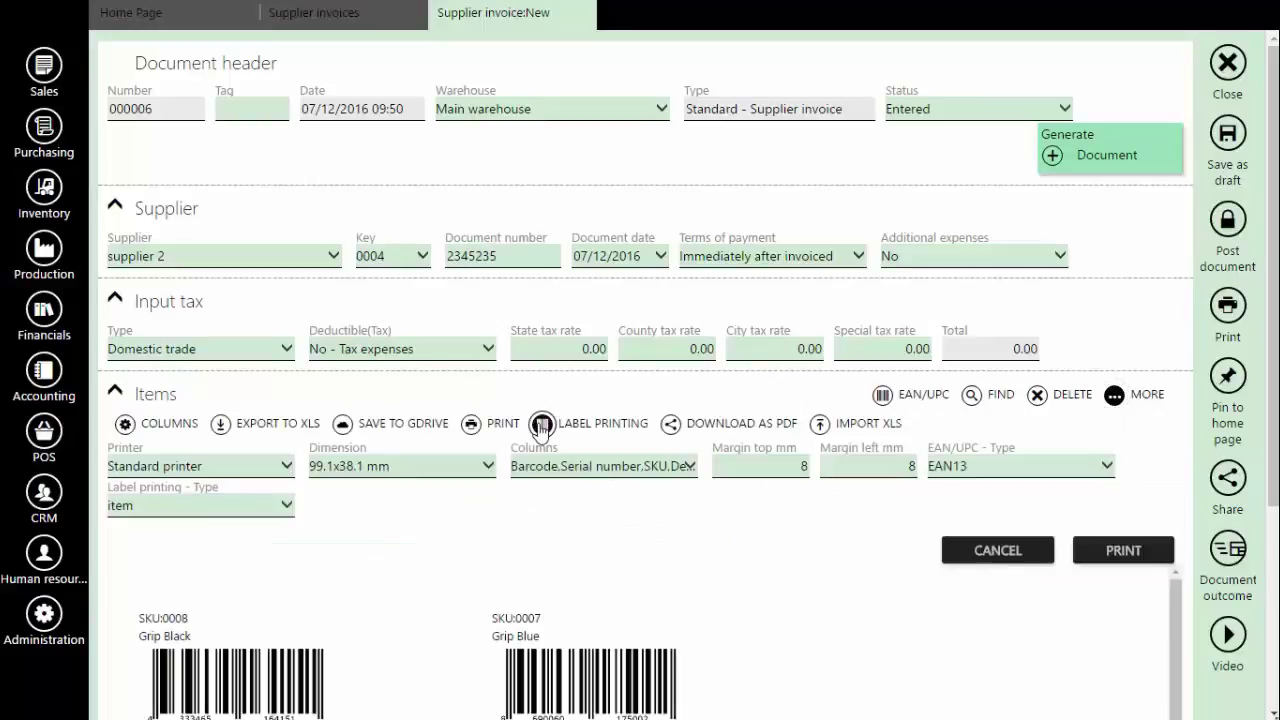
pyautogui.scroll(-5, 1024, 482)
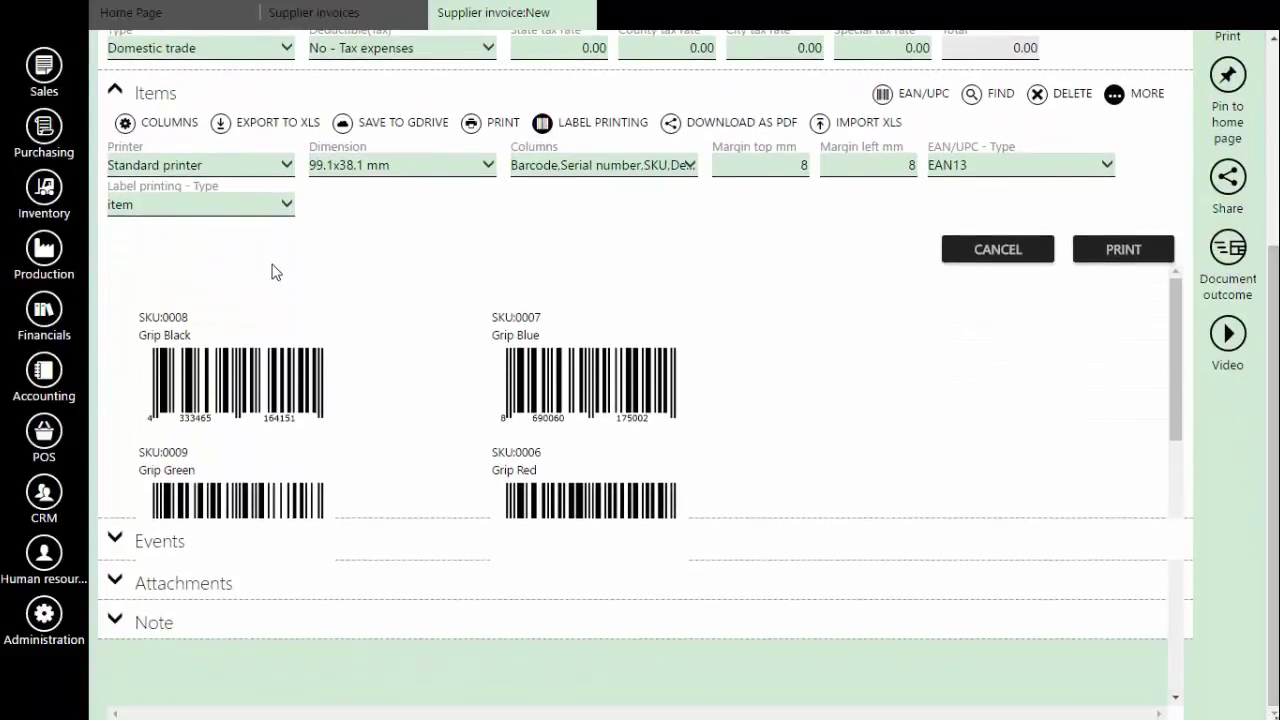
pyautogui.click(205, 170)
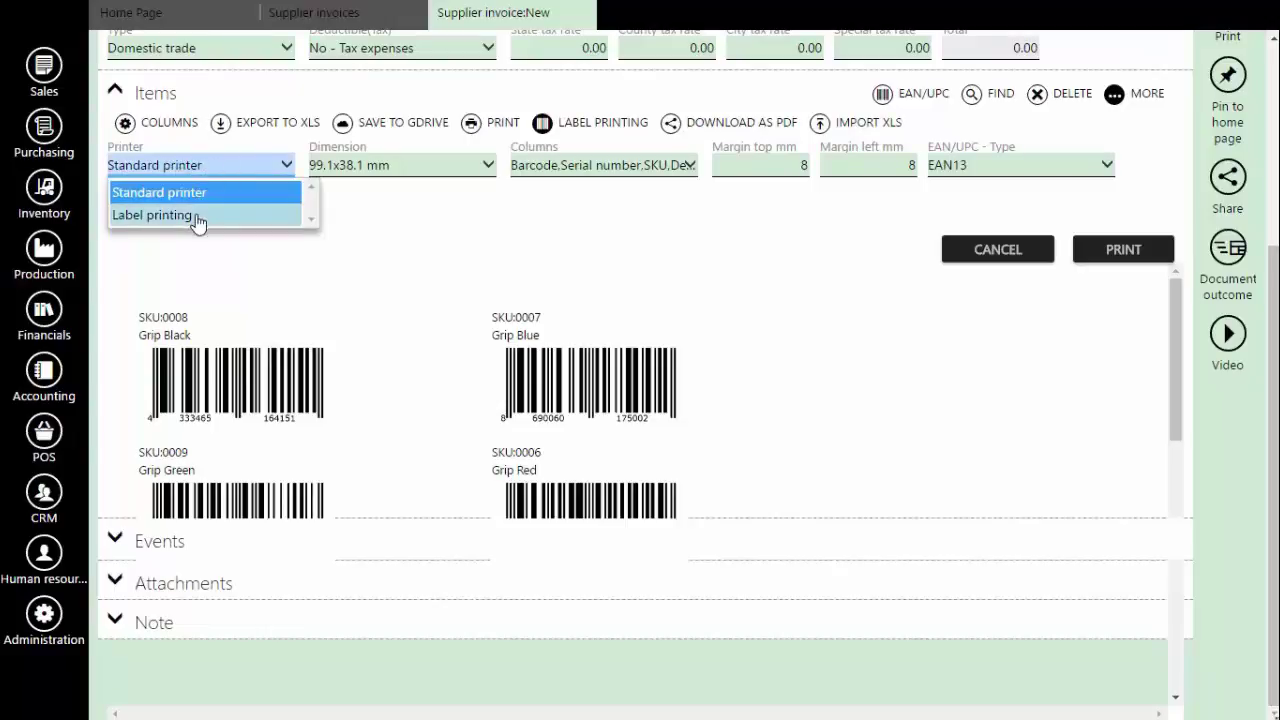
pyautogui.click(199, 222)
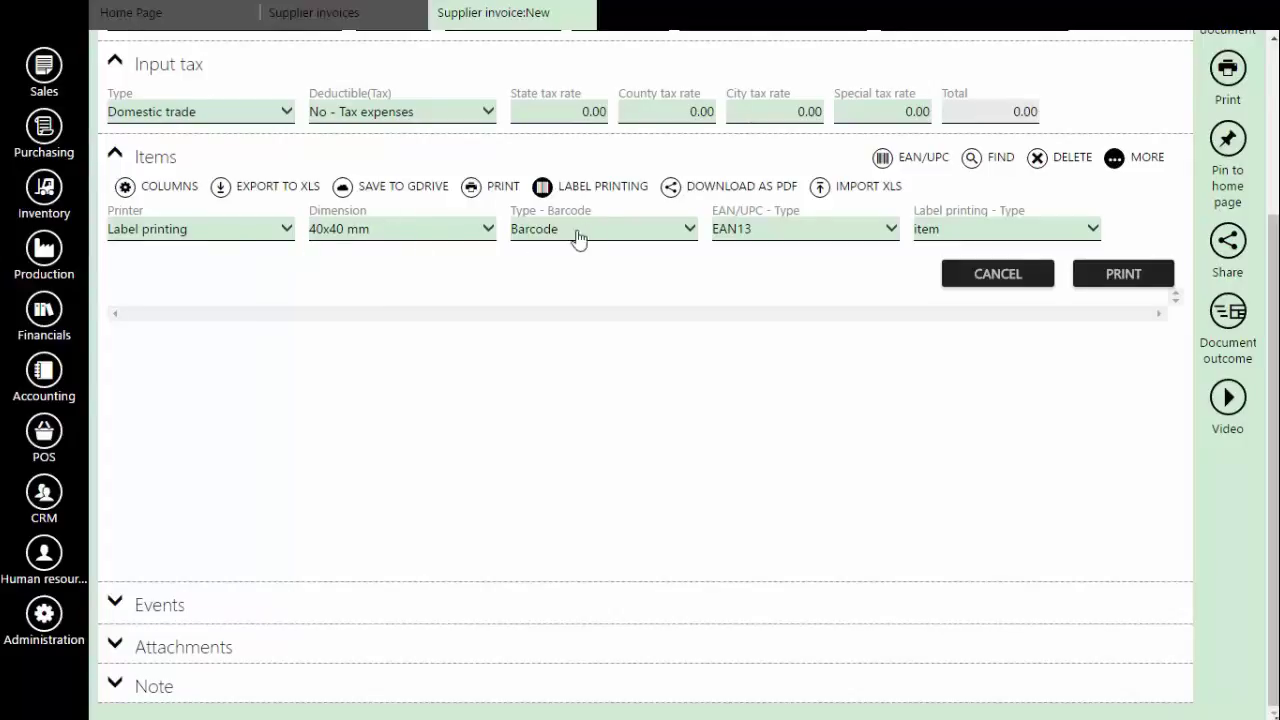
pyautogui.click(628, 233)
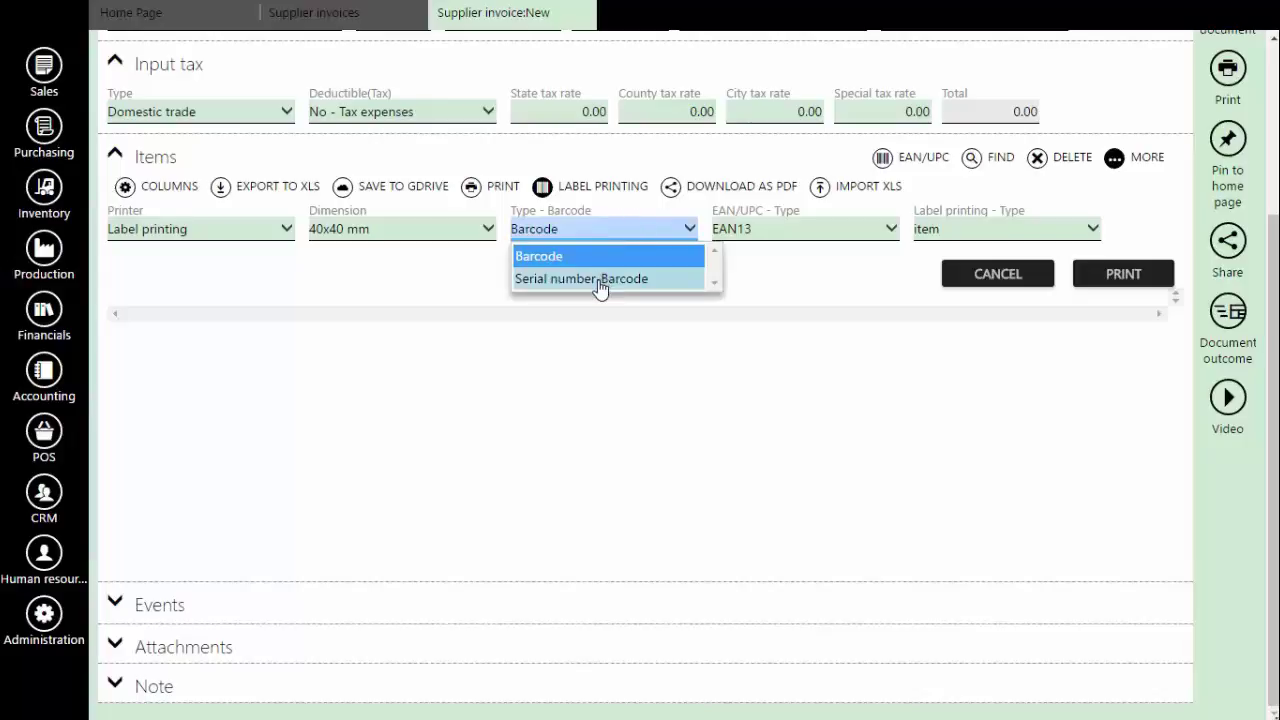
pyautogui.click(604, 235)
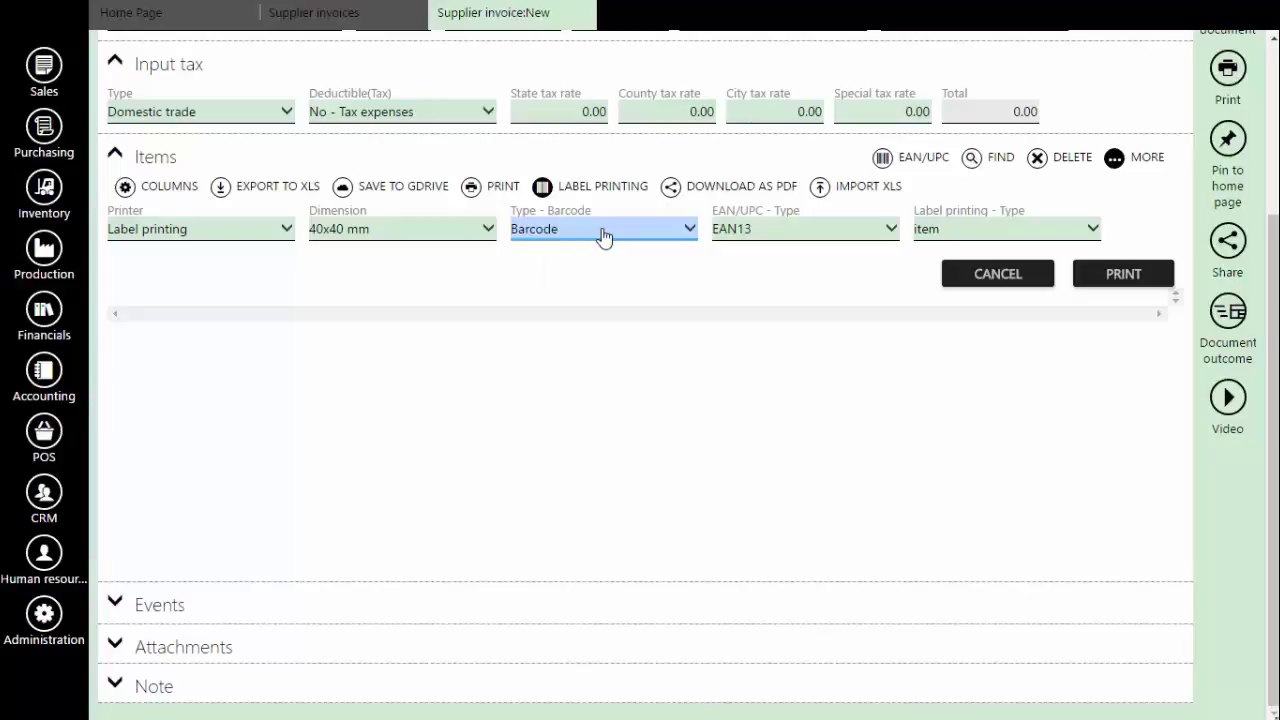
pyautogui.click(813, 238)
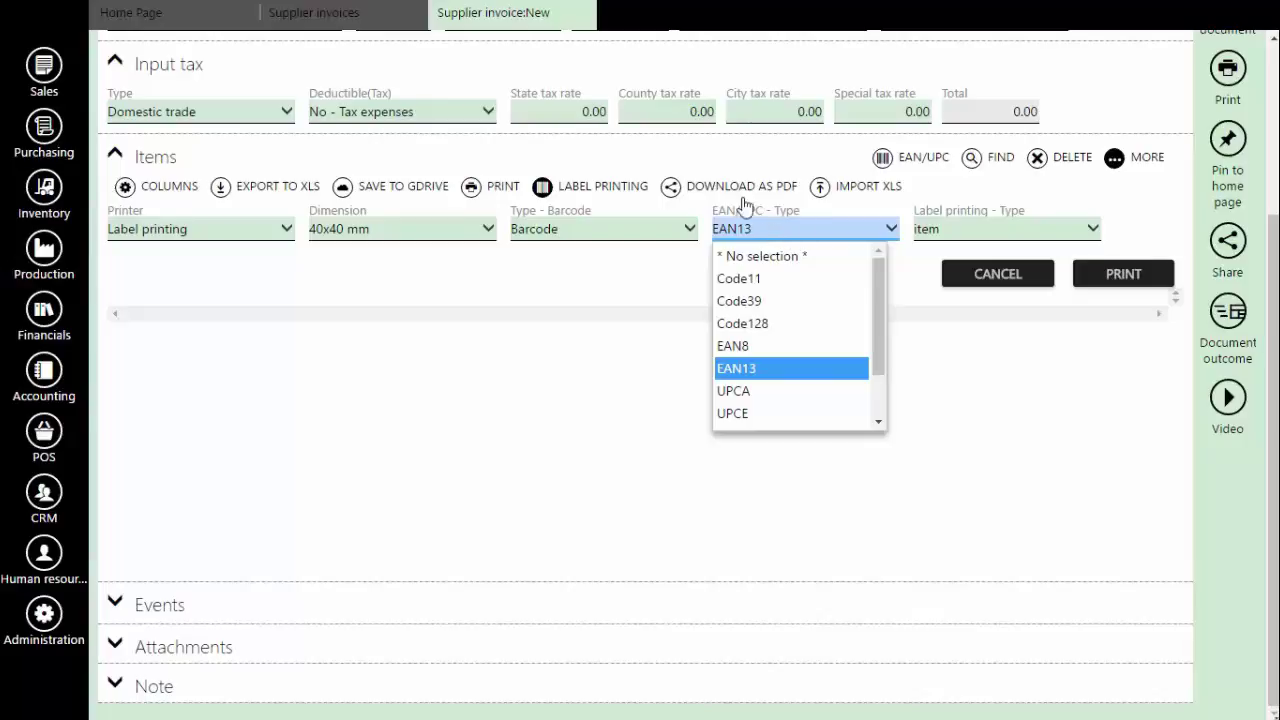
pyautogui.click(783, 234)
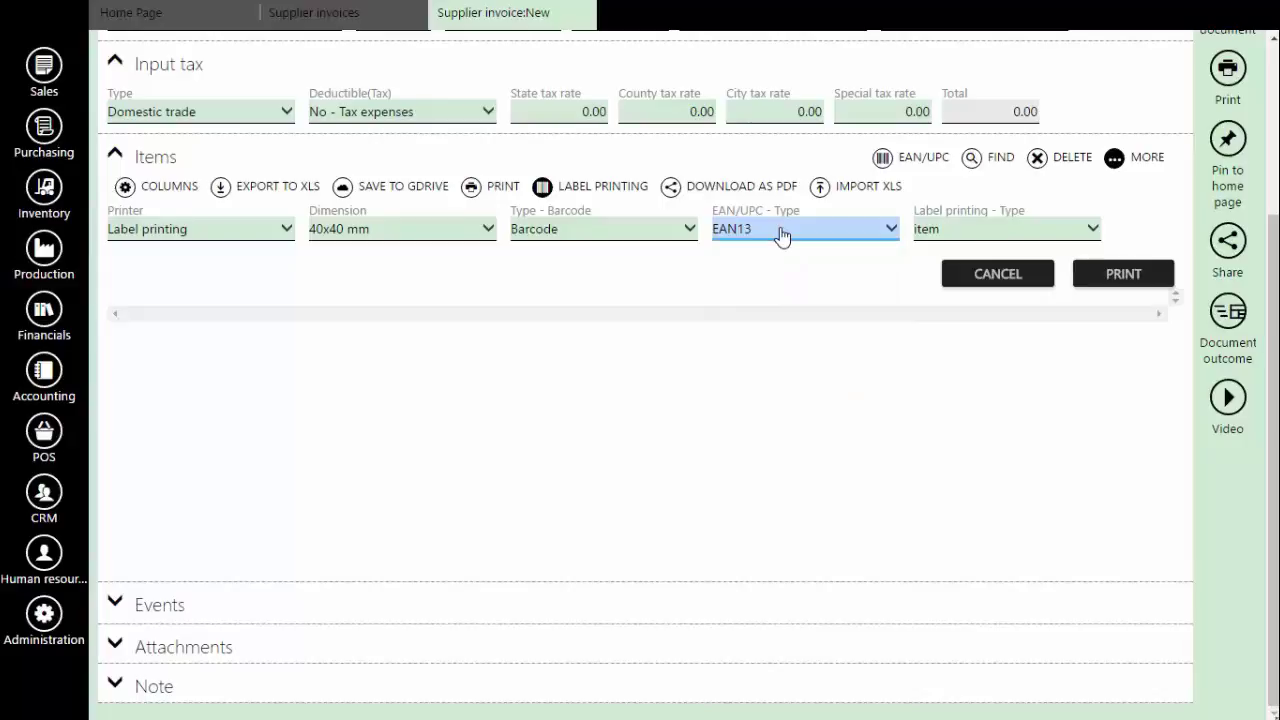
pyautogui.click(997, 237)
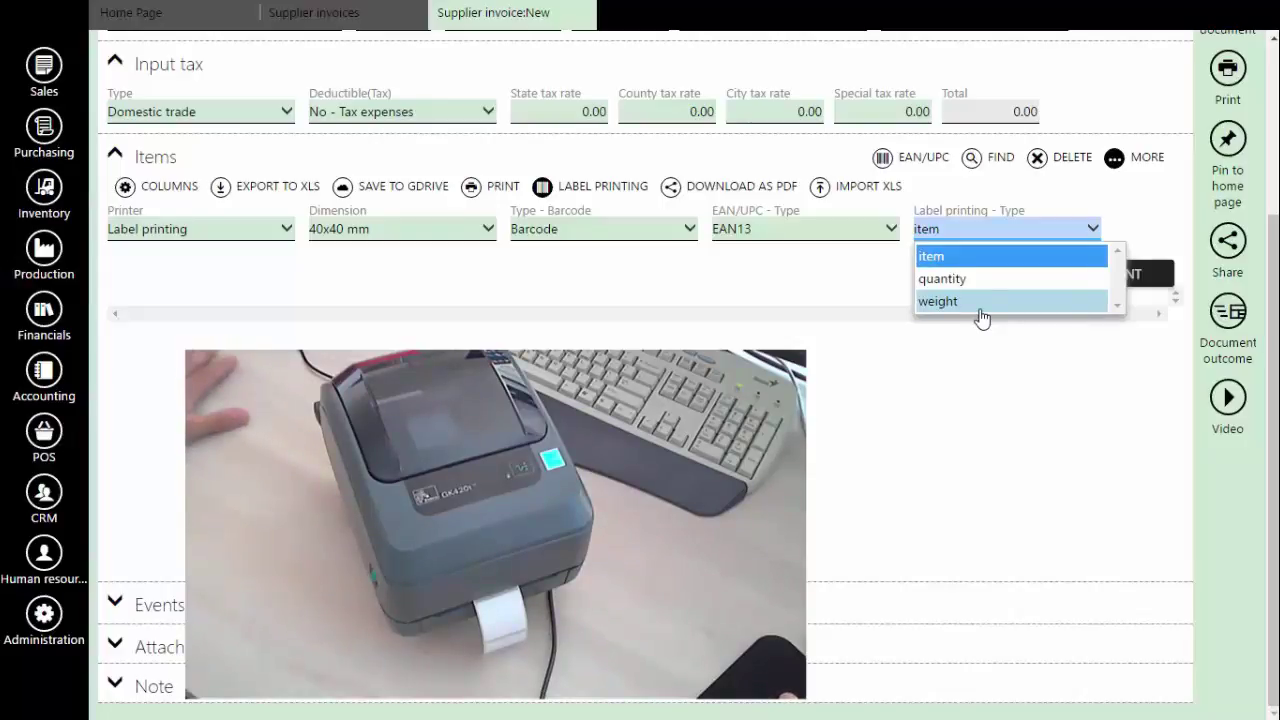
# Keep one label per item and print barcode labels for the four grip items.
pyautogui.click(1000, 229)
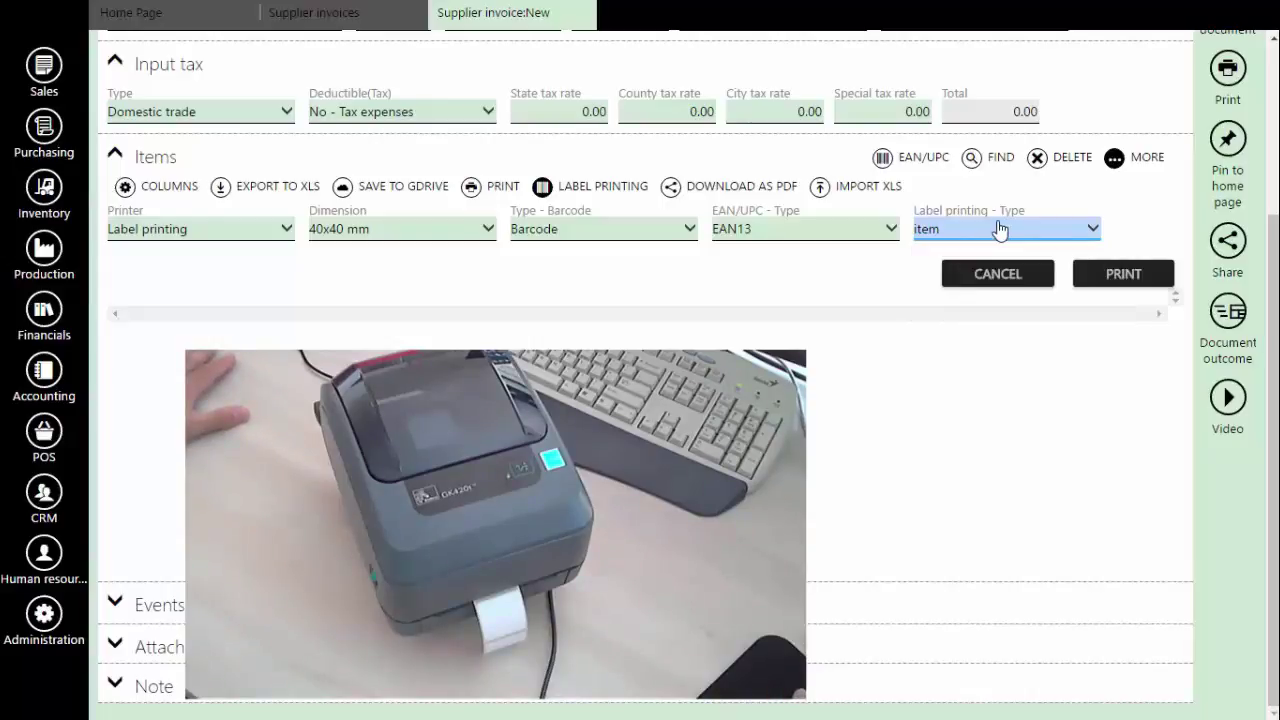
pyautogui.click(1124, 275)
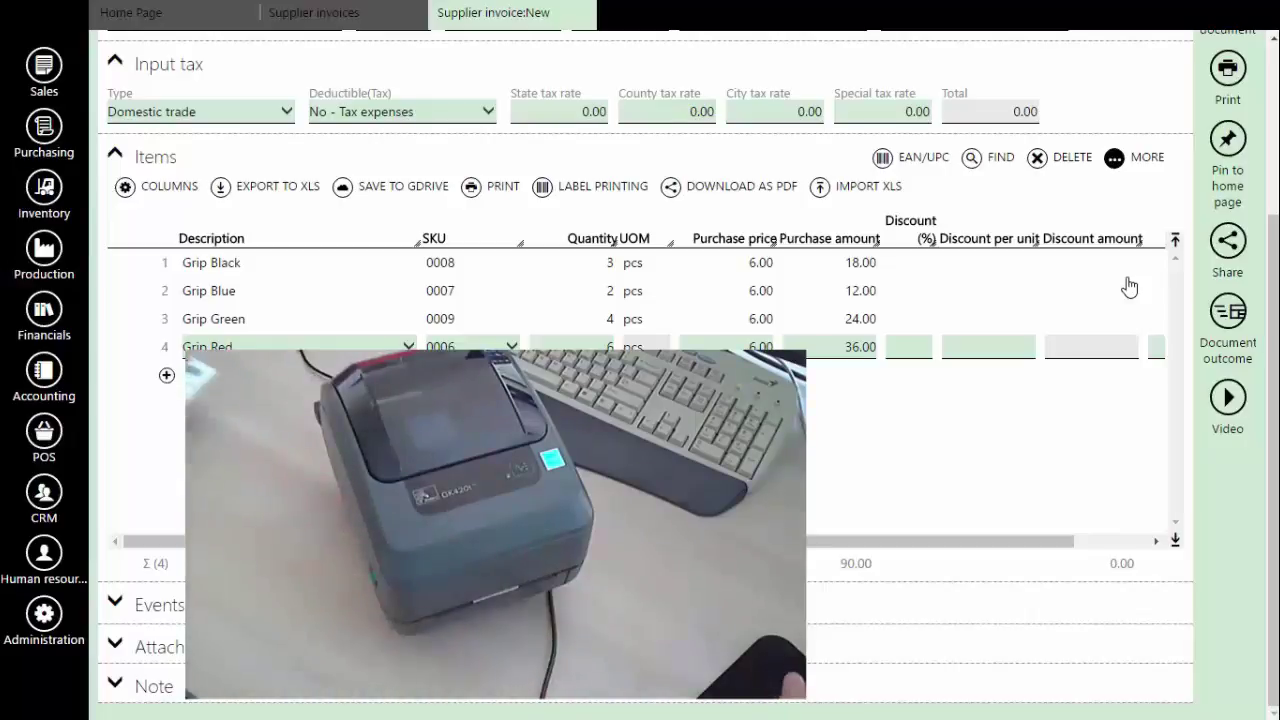
# Reopen Label printing, switch the label type to quantity, and print the grip labels to the GK420t.
pyautogui.click(1114, 160)
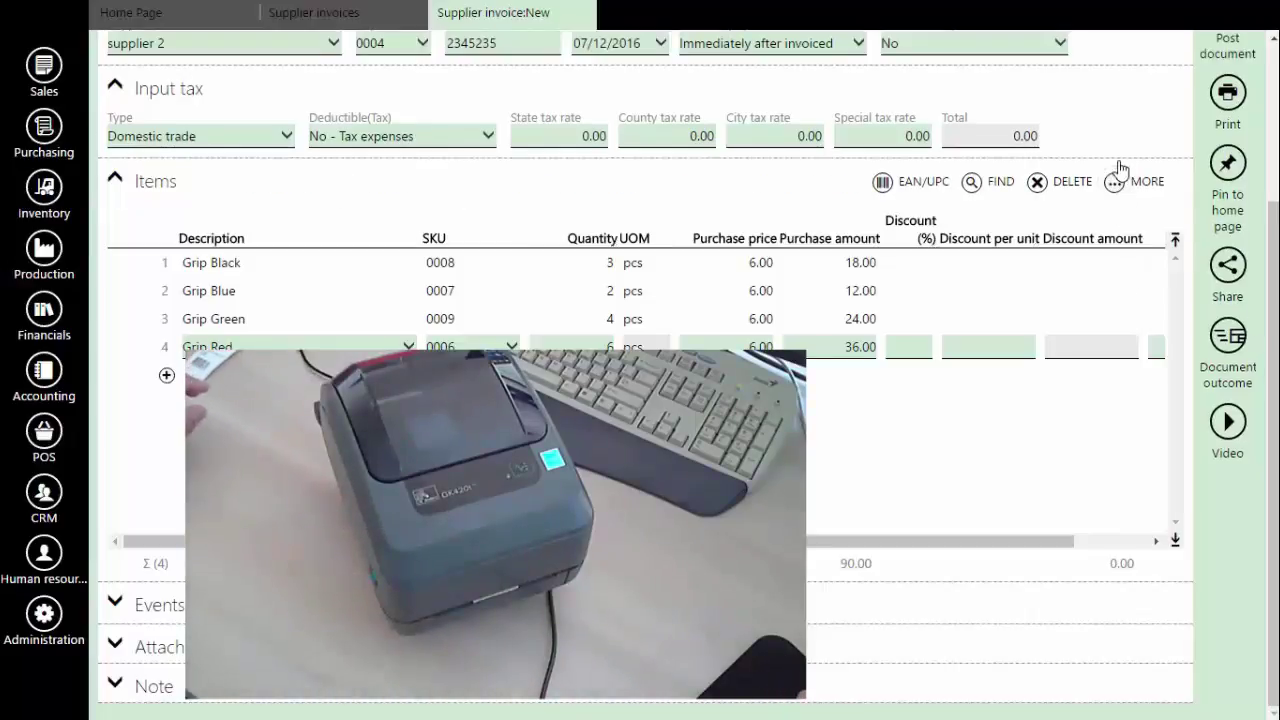
pyautogui.click(1114, 182)
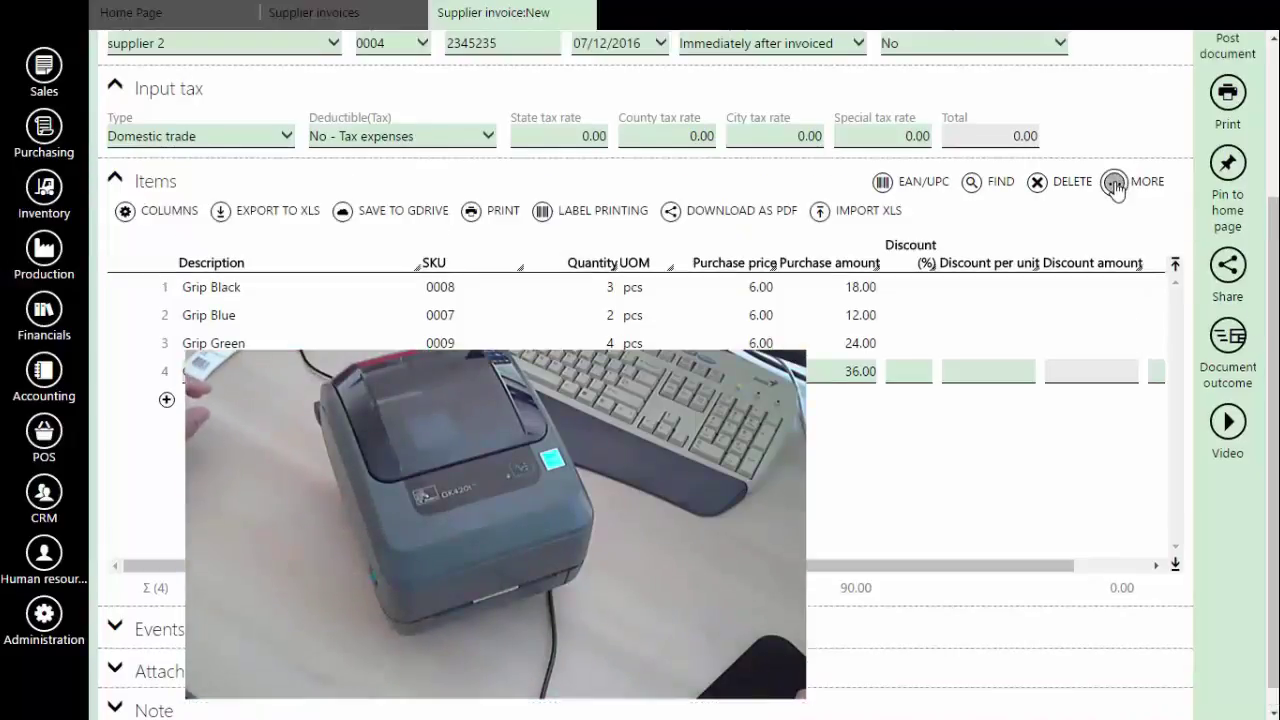
pyautogui.click(543, 210)
pyautogui.click(958, 262)
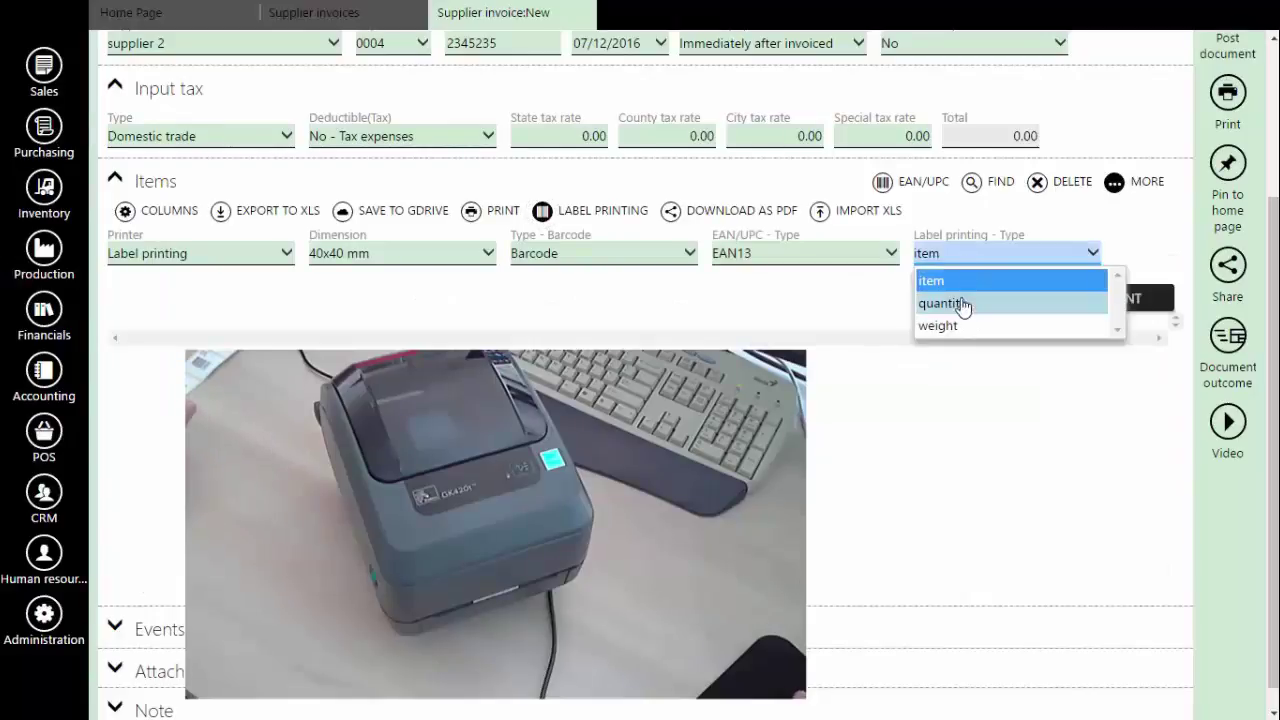
pyautogui.click(960, 304)
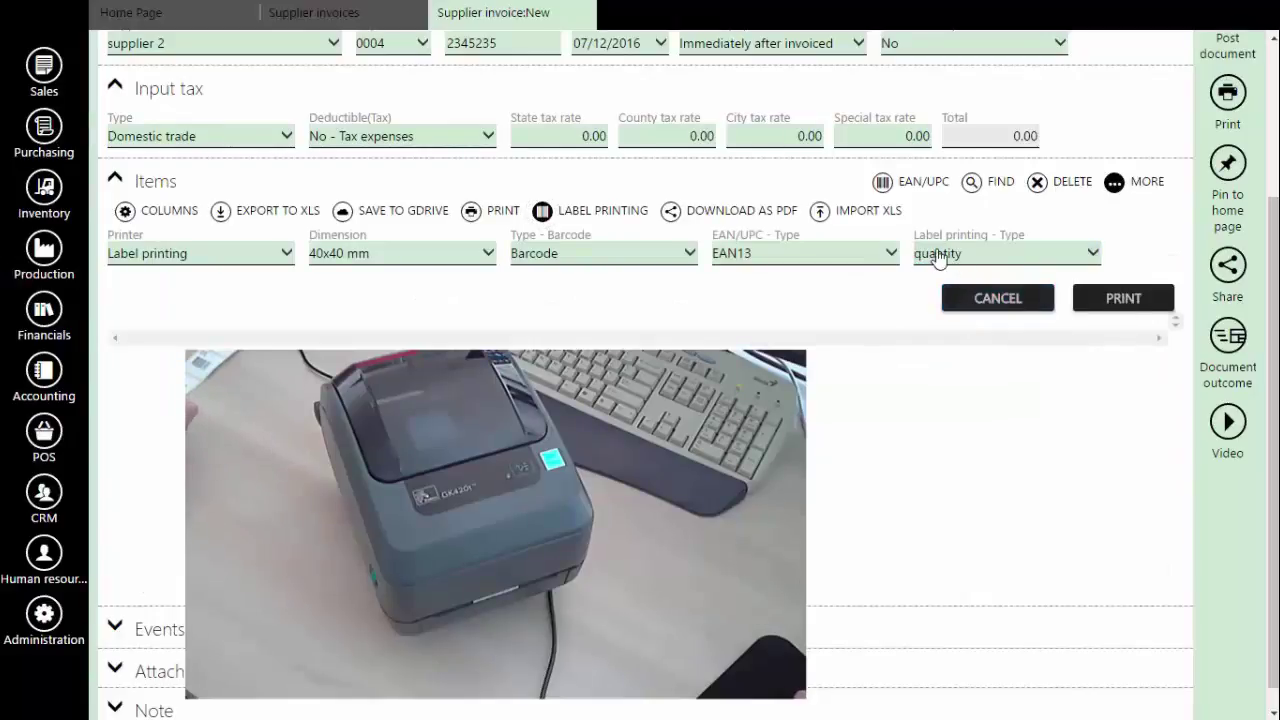
pyautogui.click(1124, 300)
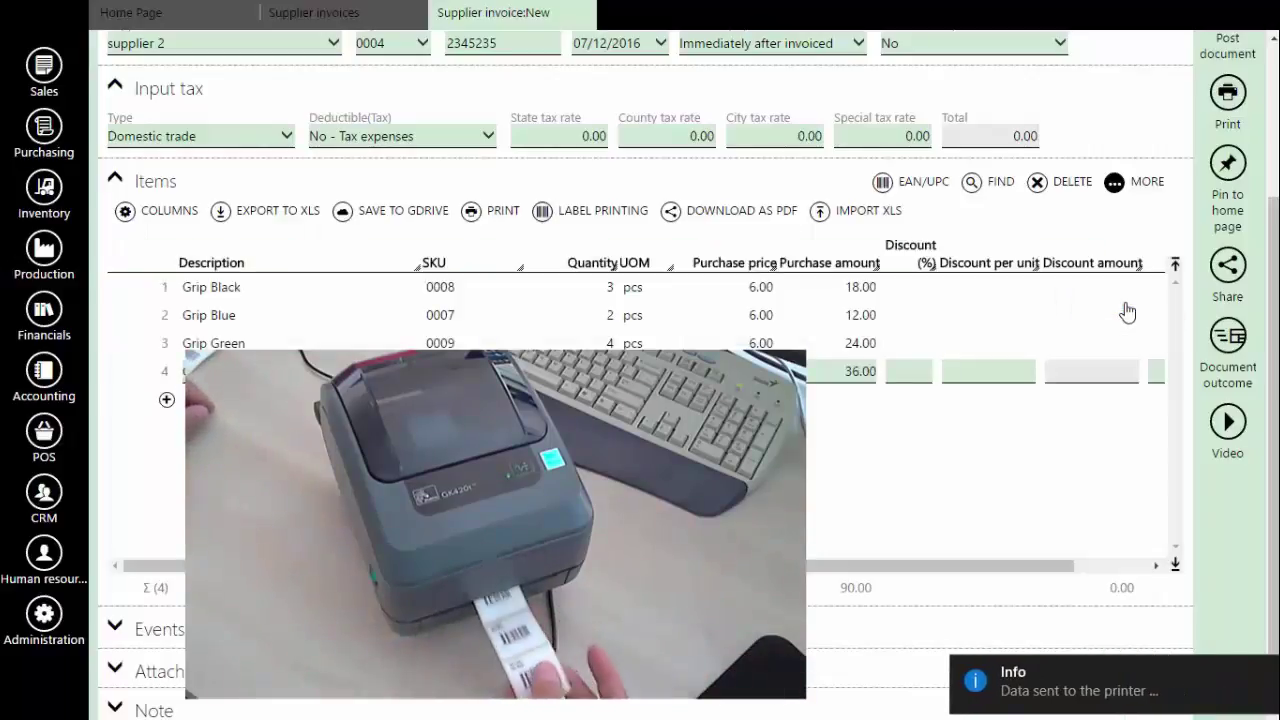